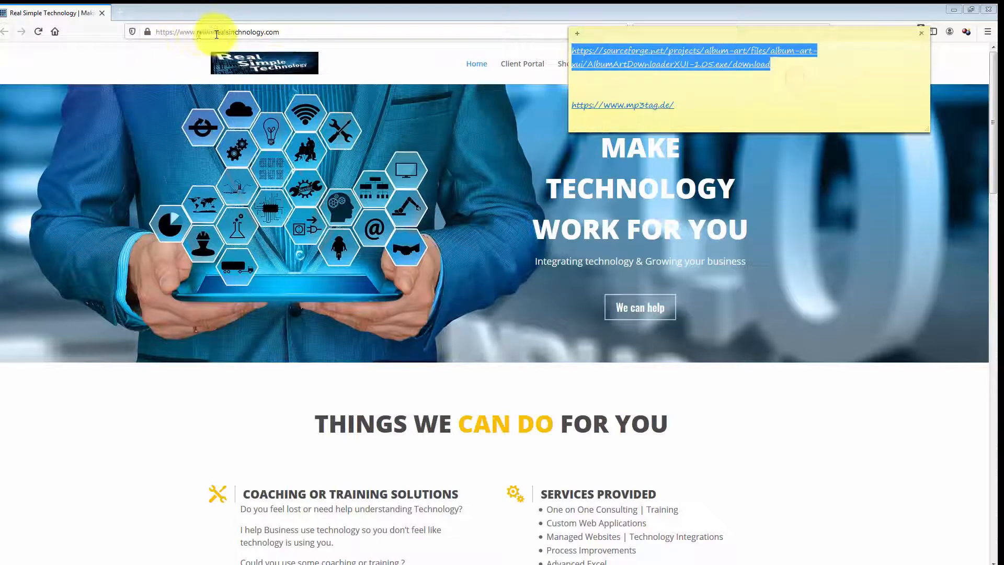
# Step: Open the SourceForge download address for AlbumArtDownloaderXUI-1.05.exe, copied from the sticky note, in the browser
pyautogui.click(214, 16)
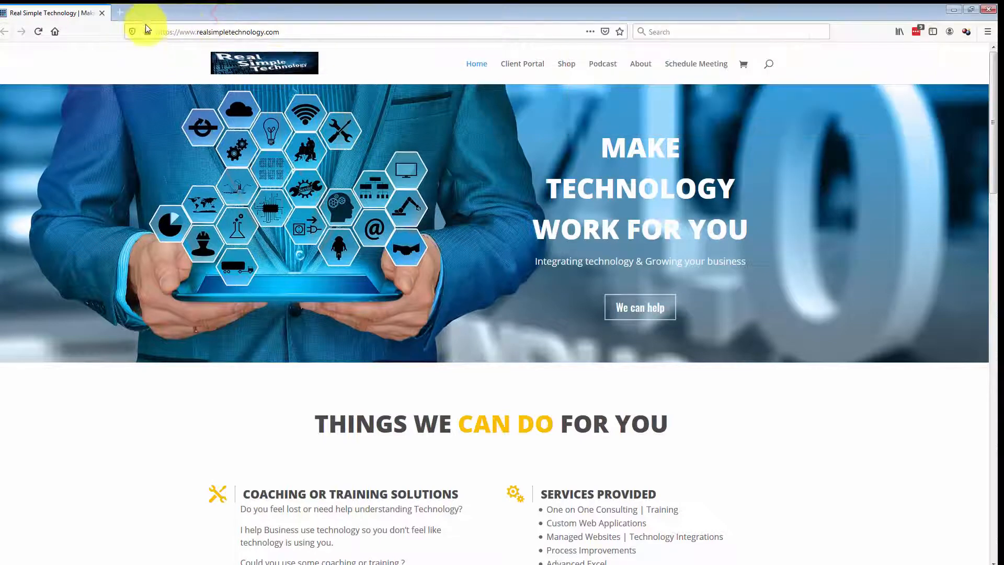
pyautogui.click(187, 27)
pyautogui.rightClick(189, 27)
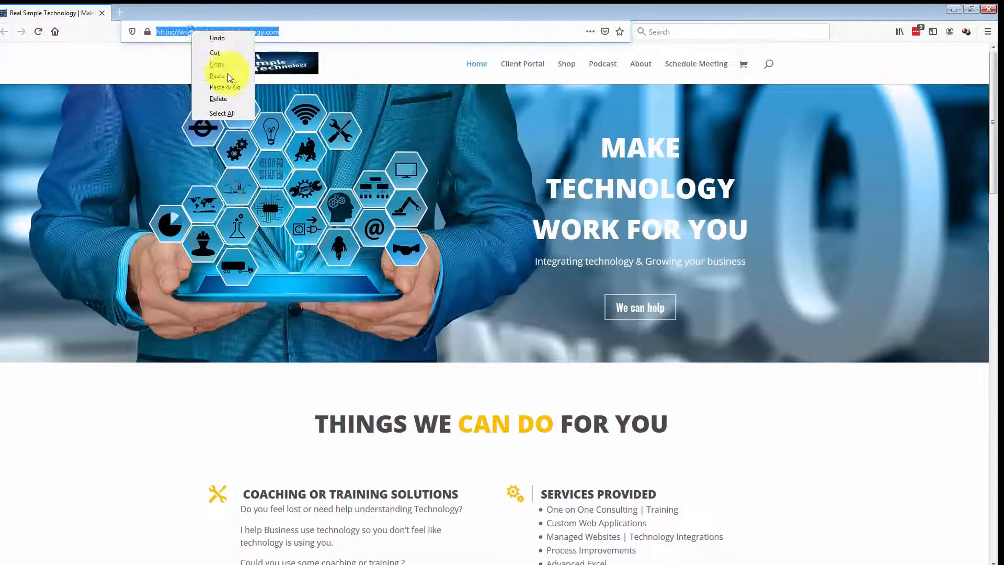
pyautogui.click(231, 76)
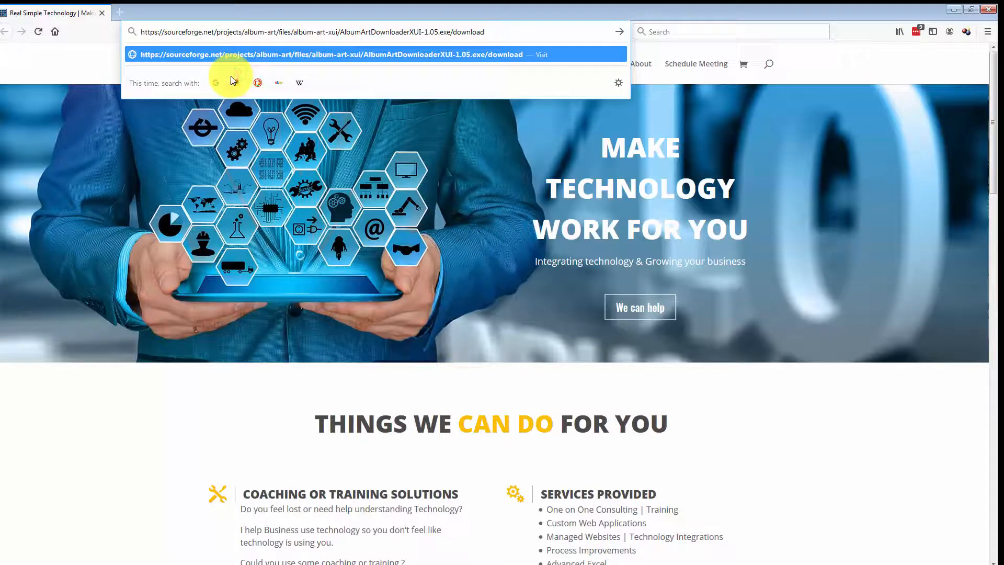
pyautogui.press('Return')
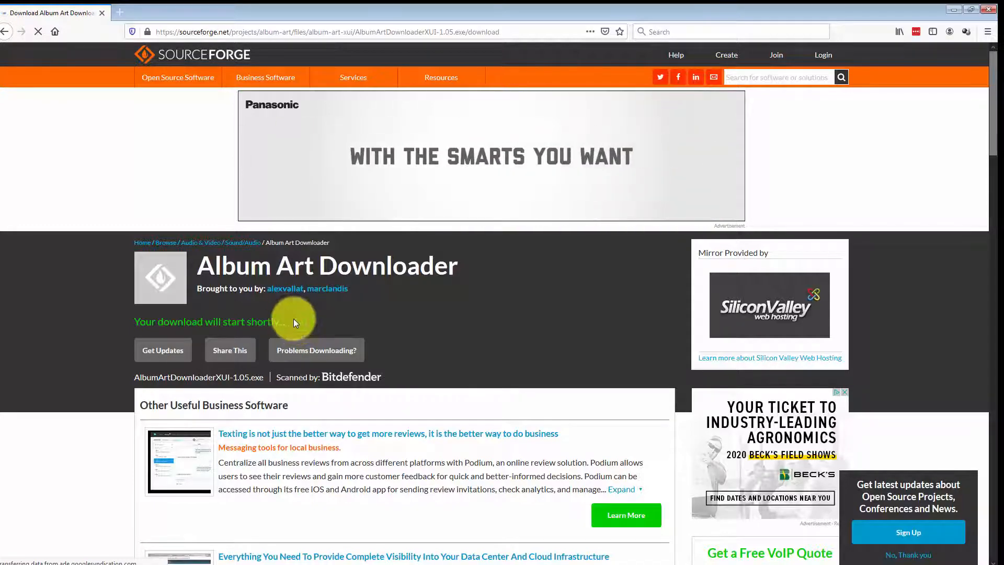
pyautogui.scroll(-9, 360, 320)
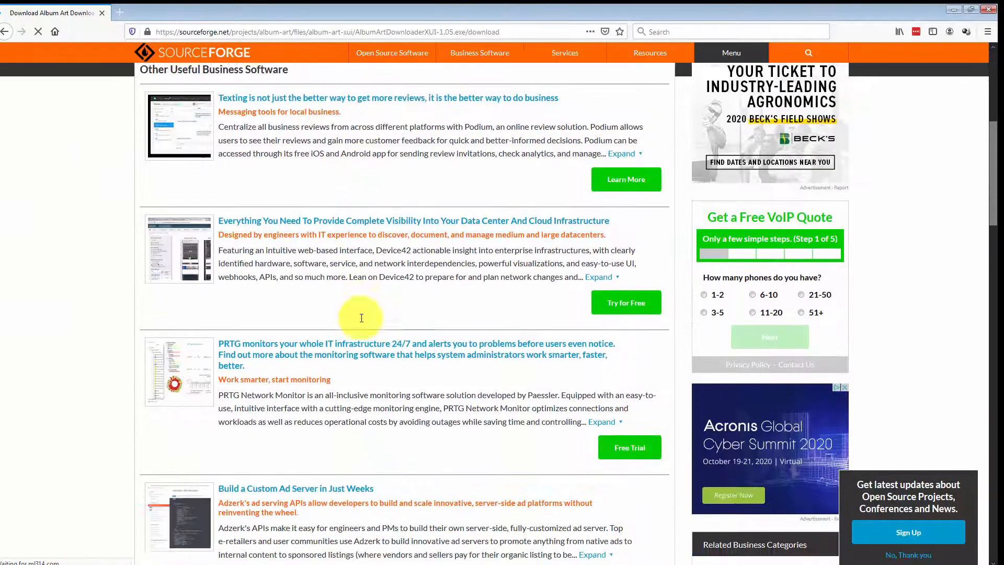
pyautogui.scroll(9, 362, 321)
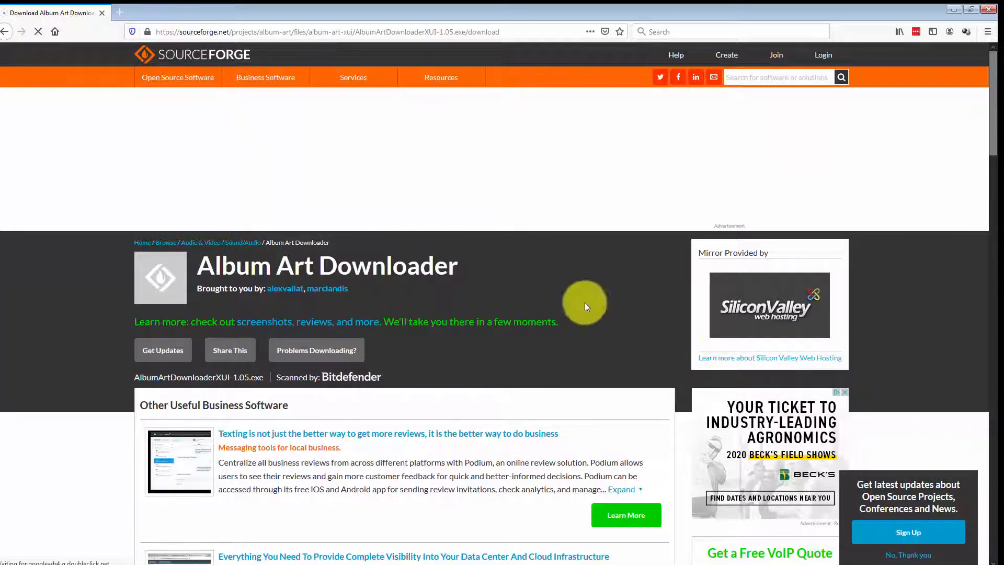
pyautogui.scroll(-5, 430, 334)
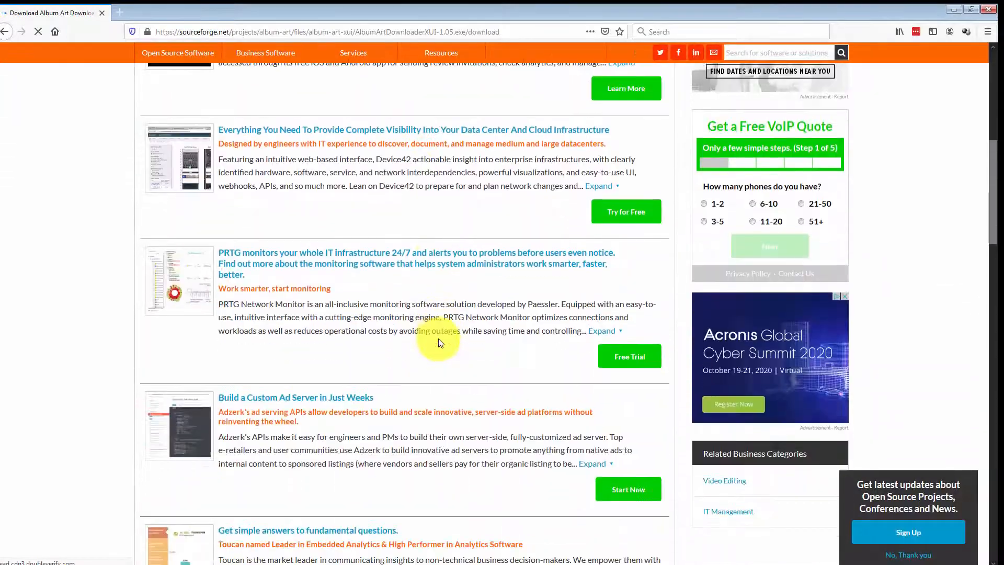
pyautogui.scroll(5, 439, 343)
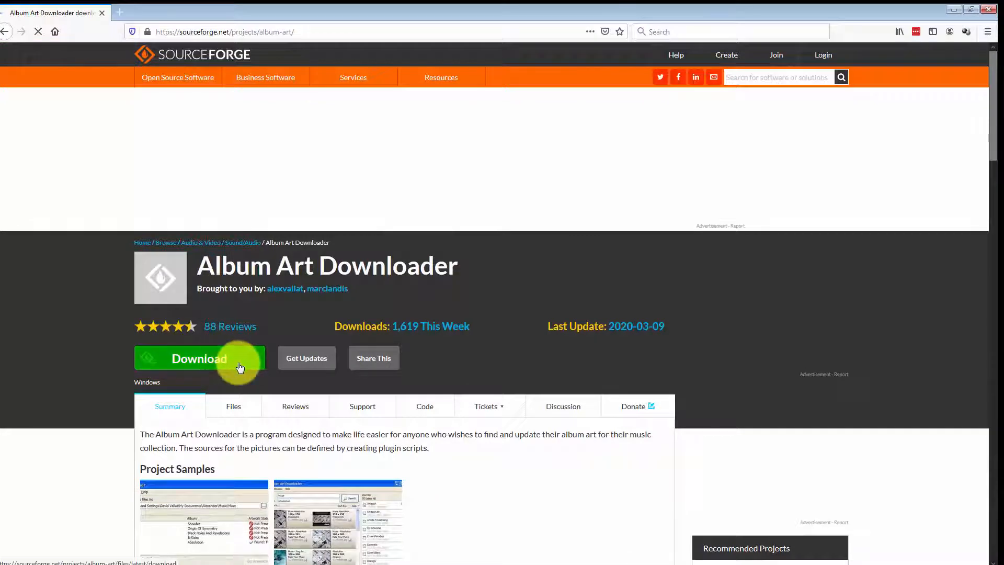
pyautogui.scroll(-4, 240, 367)
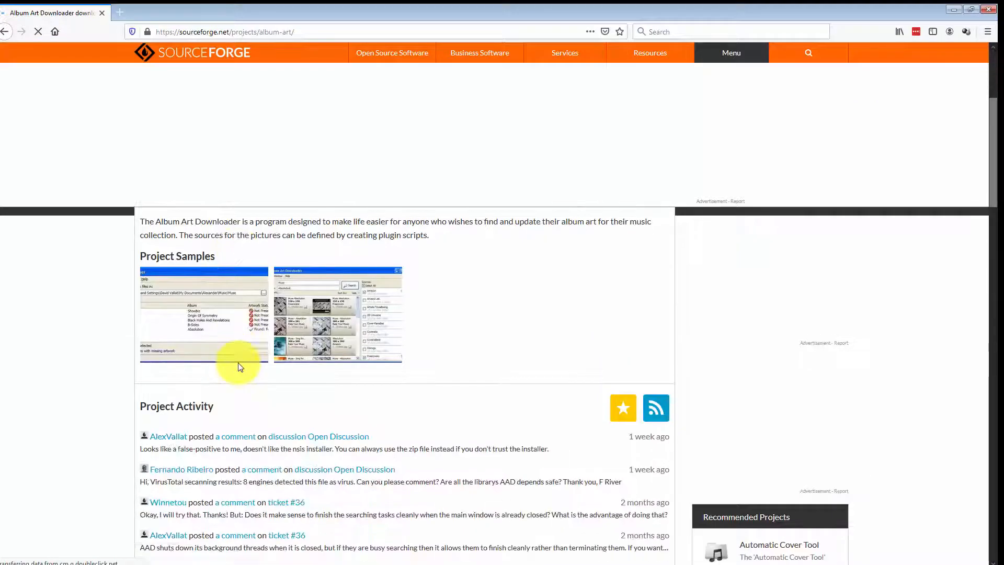
pyautogui.scroll(4, 238, 364)
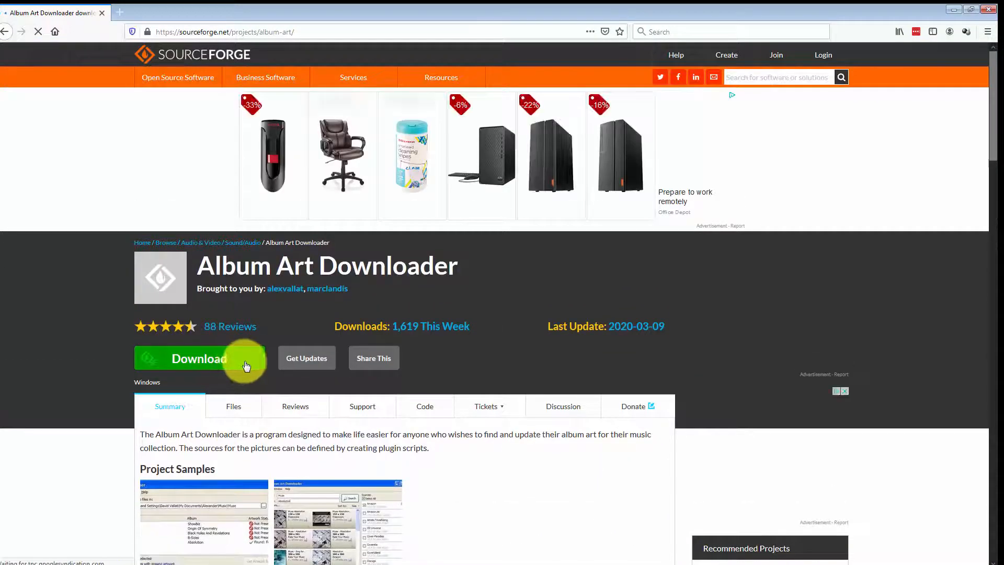
# Step: Download AlbumArtDownloaderXUI-1.05.exe from the project page and save it in the desktop's music folder
pyautogui.click(246, 366)
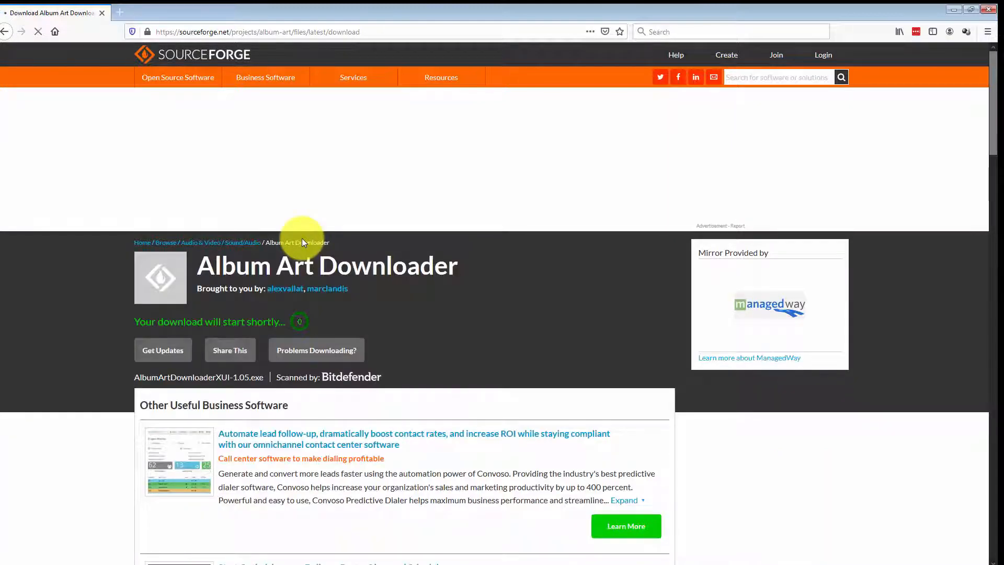
pyautogui.click(469, 268)
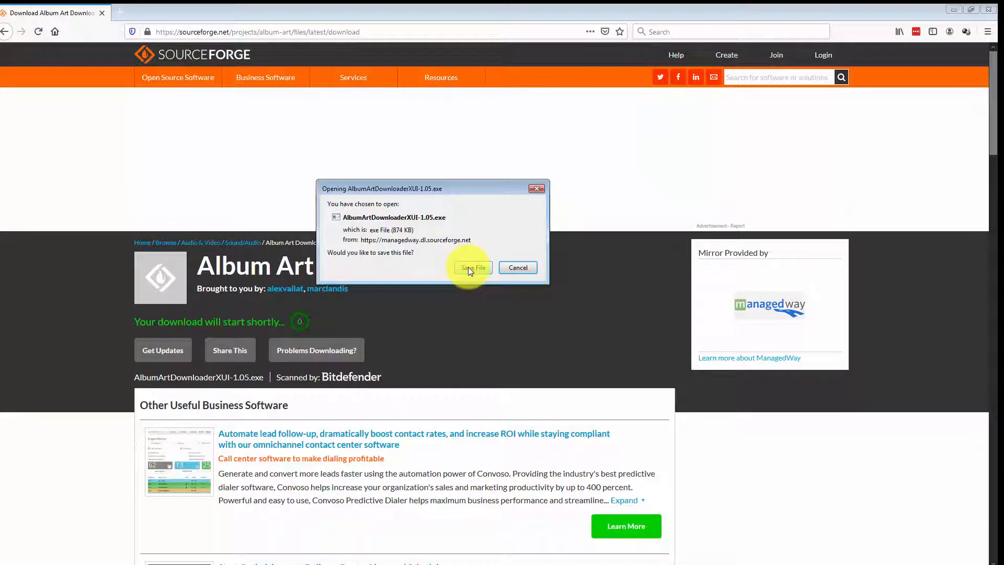
pyautogui.click(468, 268)
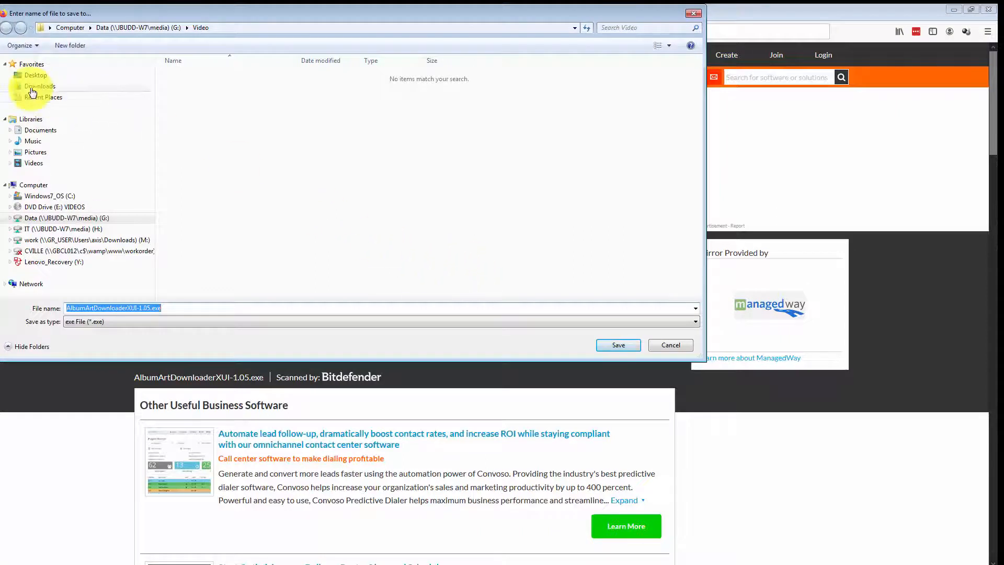
pyautogui.click(616, 344)
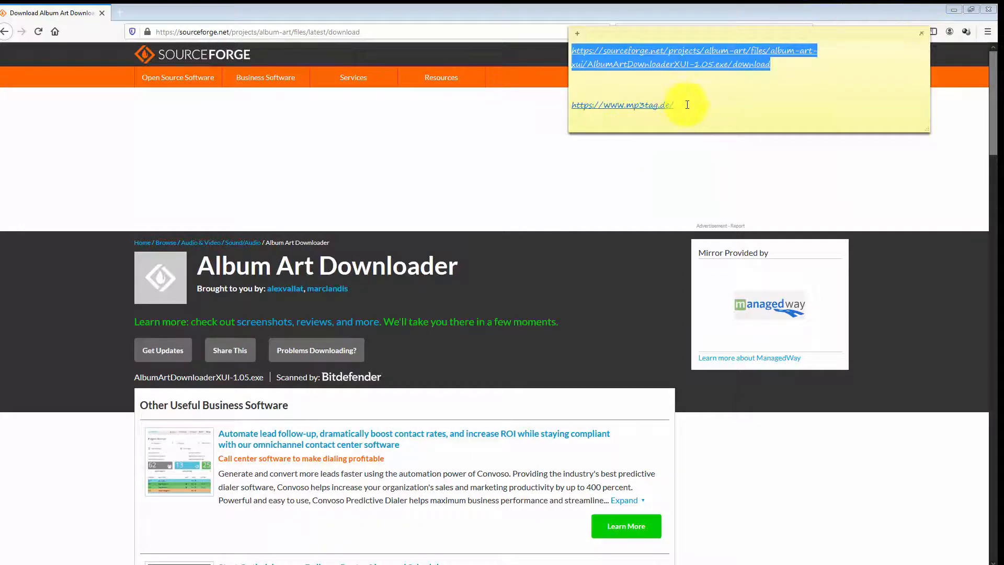
pyautogui.moveTo(687, 104); pyautogui.dragTo(573, 104)
pyautogui.rightClick(674, 100)
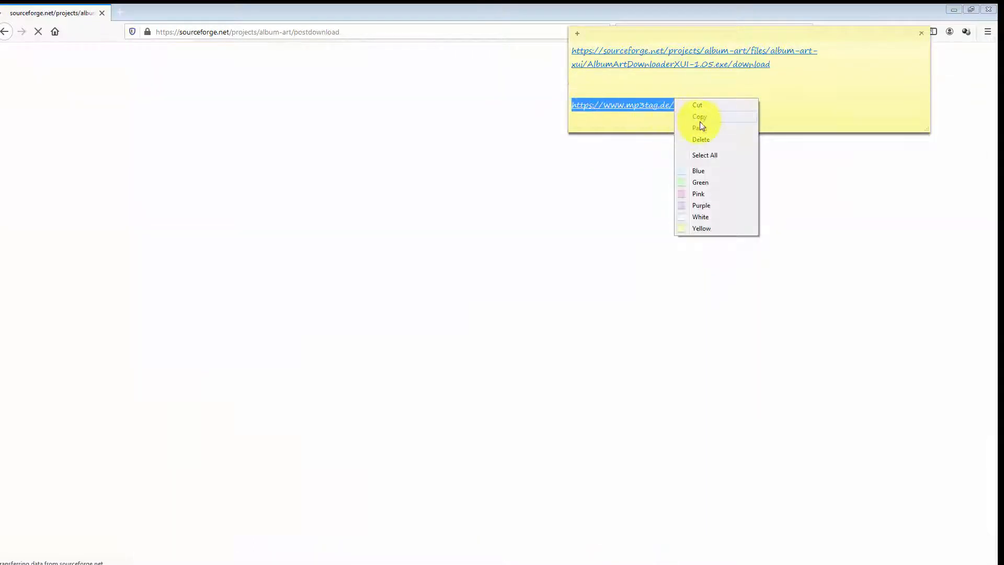
pyautogui.click(699, 117)
pyautogui.click(273, 30)
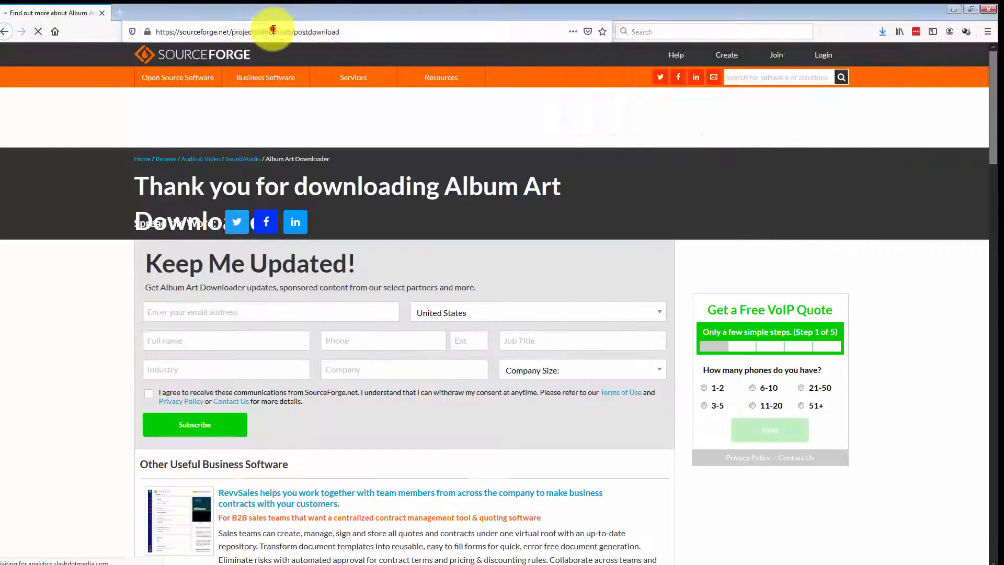
pyautogui.click(273, 29)
pyautogui.hotkey('ctrl', 'v')
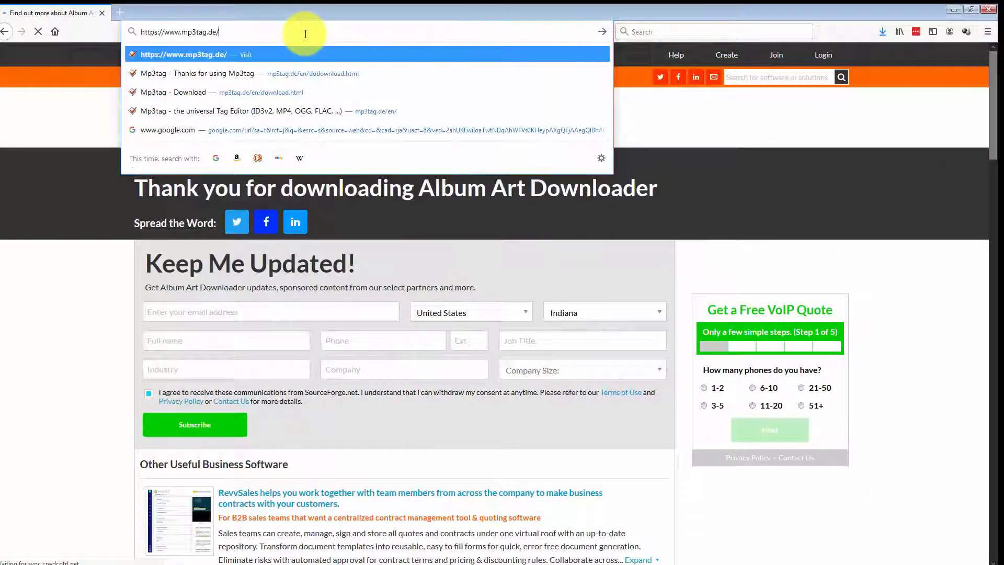
pyautogui.press('Return')
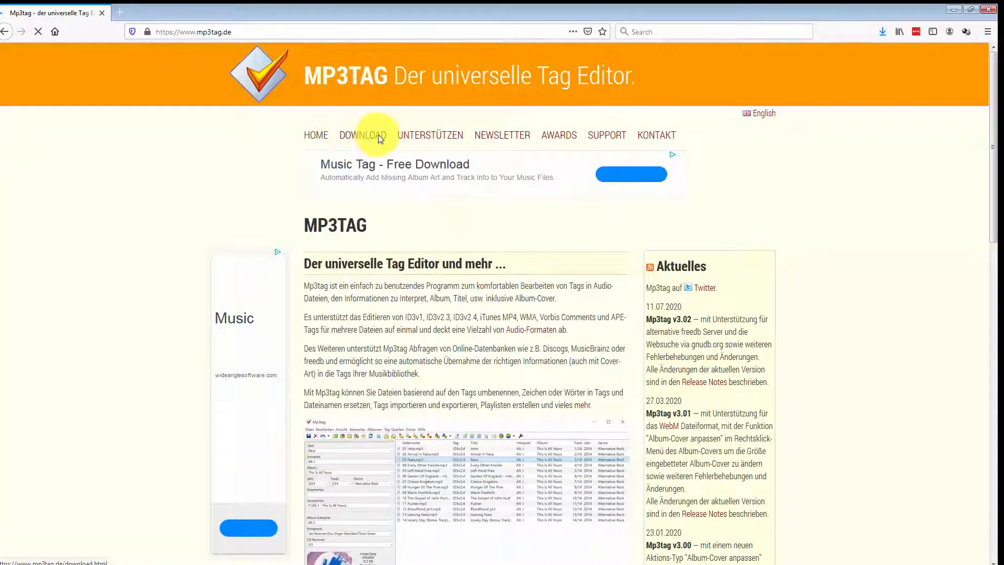
# Step: Download mp3tagv302setup.exe from the Mp3tag site's download page and save the file
pyautogui.click(363, 136)
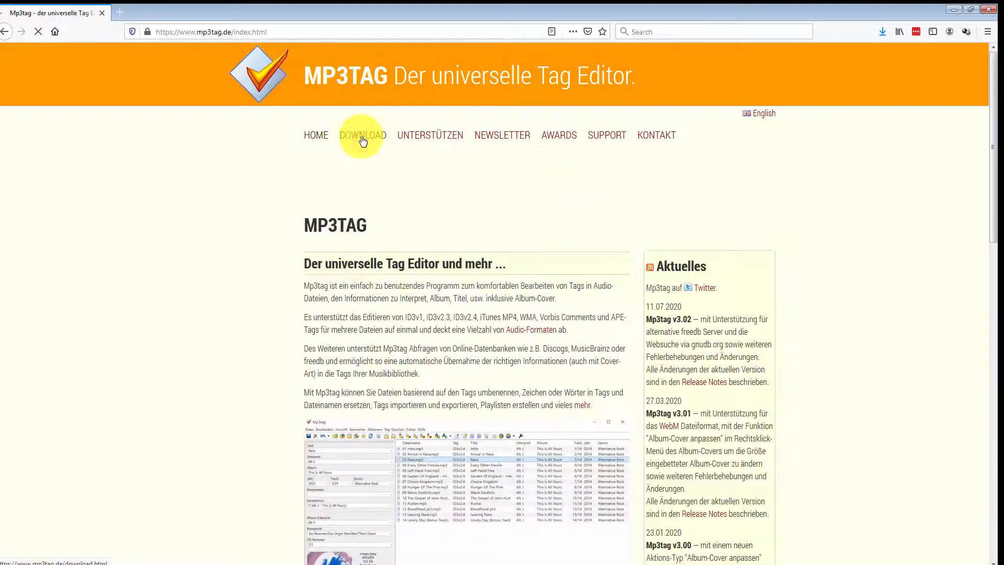
pyautogui.click(363, 137)
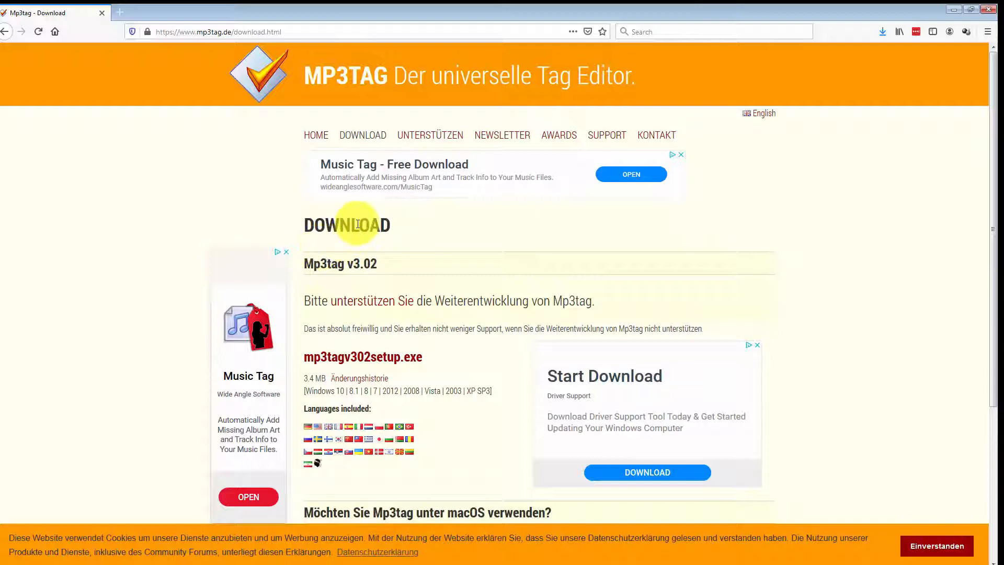
pyautogui.click(358, 362)
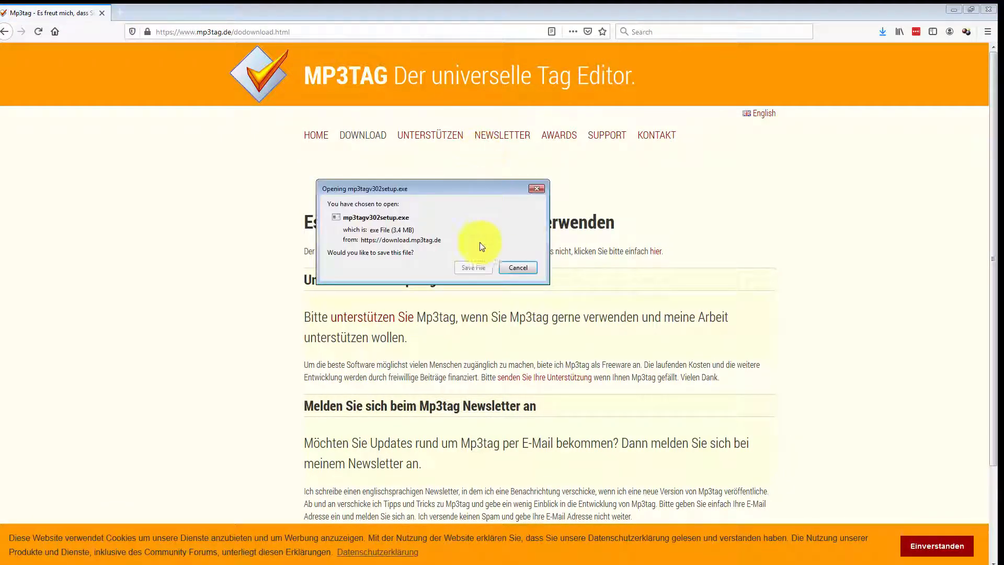
pyautogui.click(468, 267)
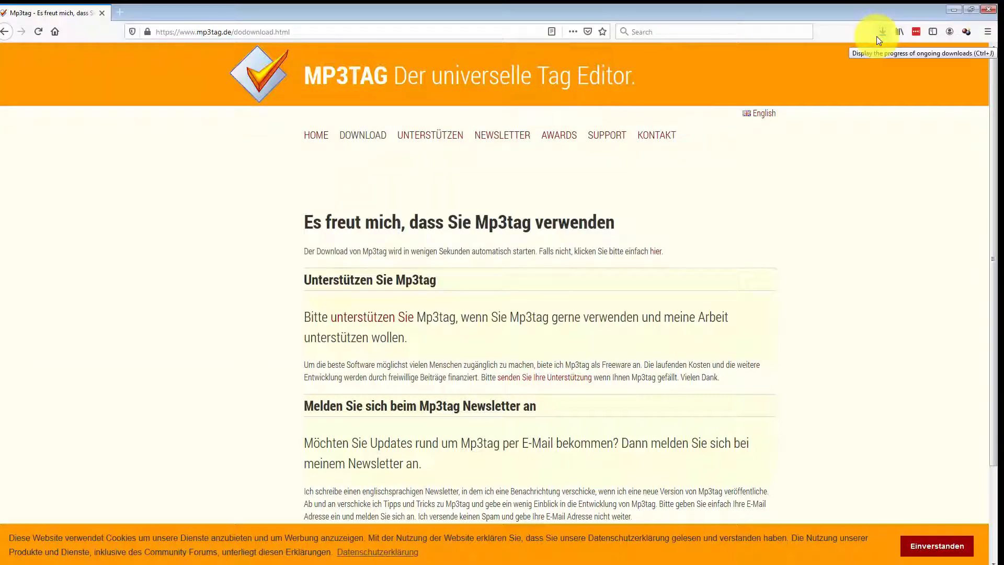
# Step: Run the downloaded AlbumArtDownloaderXUI-1.05.exe installer despite the unknown publisher and accept its license agreement
pyautogui.click(876, 36)
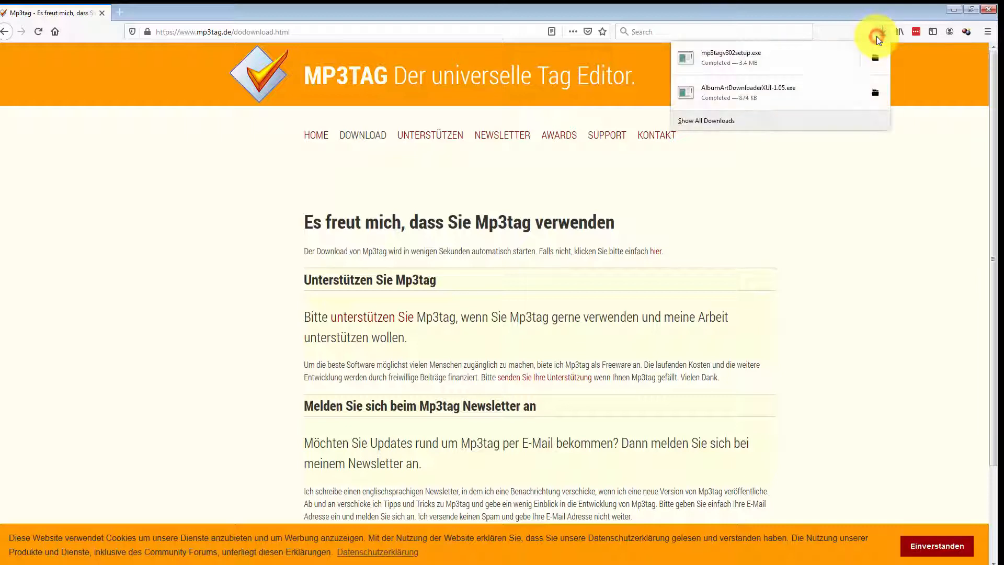
pyautogui.click(767, 95)
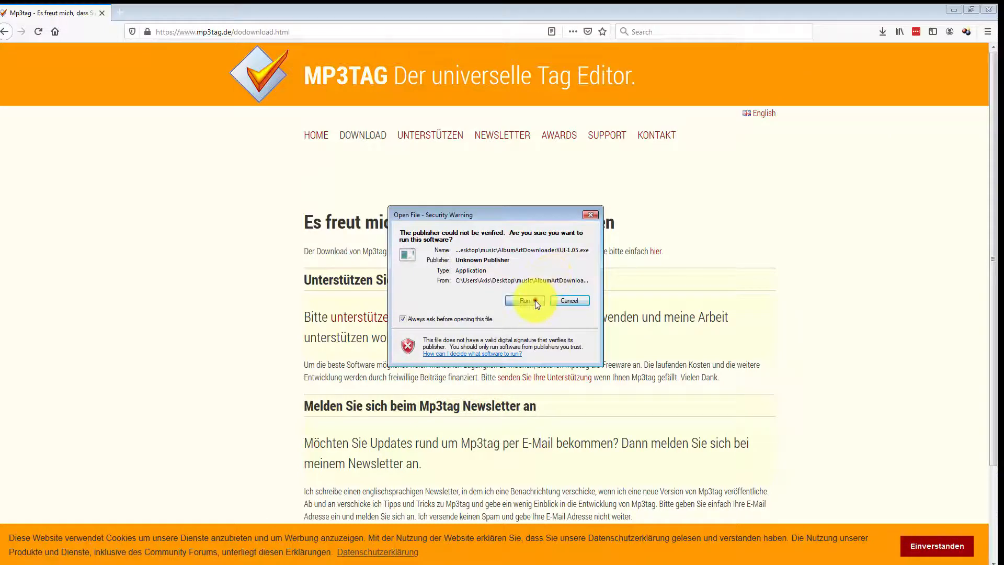
pyautogui.click(524, 300)
pyautogui.click(599, 335)
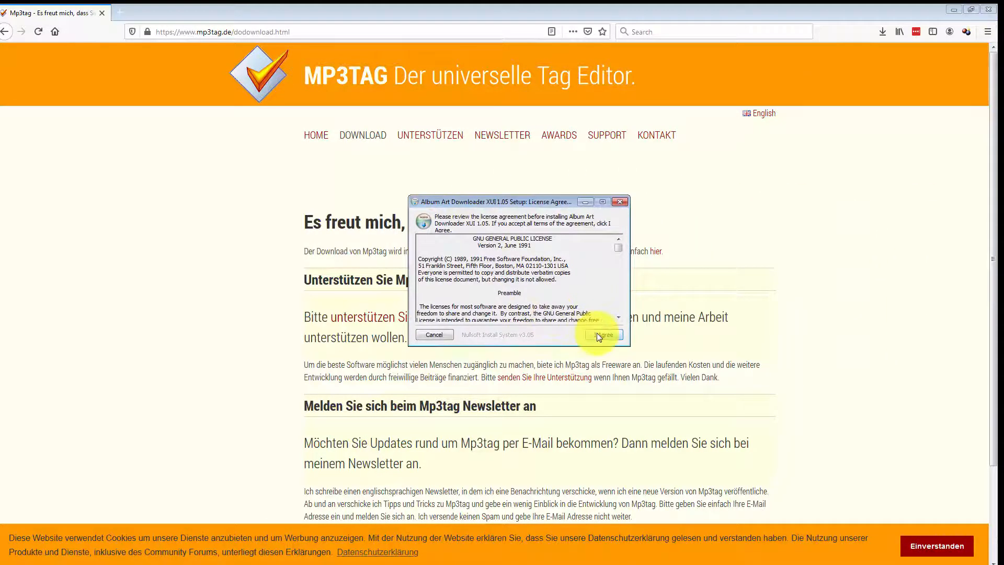
pyautogui.moveTo(620, 247); pyautogui.dragTo(613, 322)
pyautogui.click(608, 333)
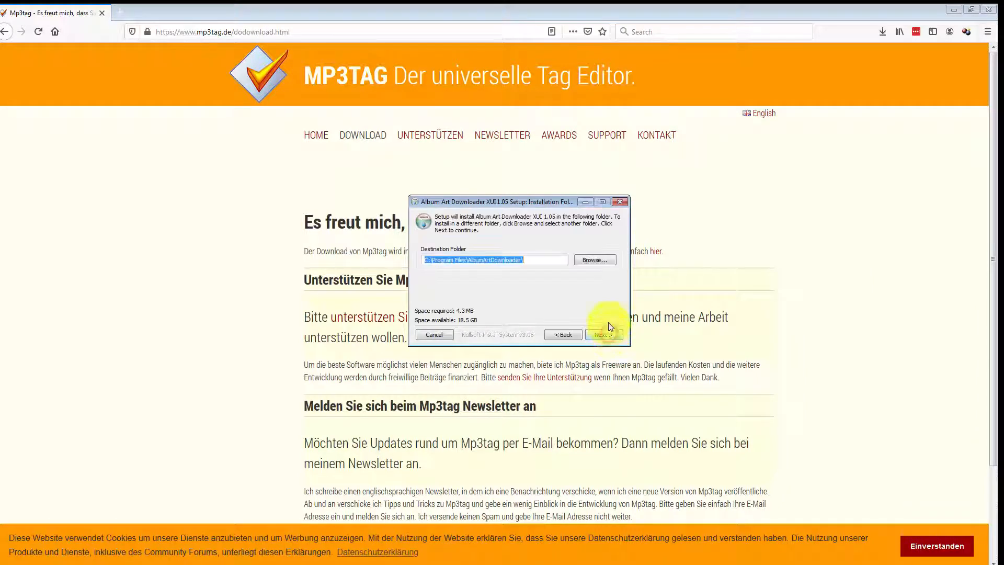
# Step: Install Album Art Downloader in the default folder with the Explorer context menu option enabled, and check the installation details before closing setup
pyautogui.click(602, 335)
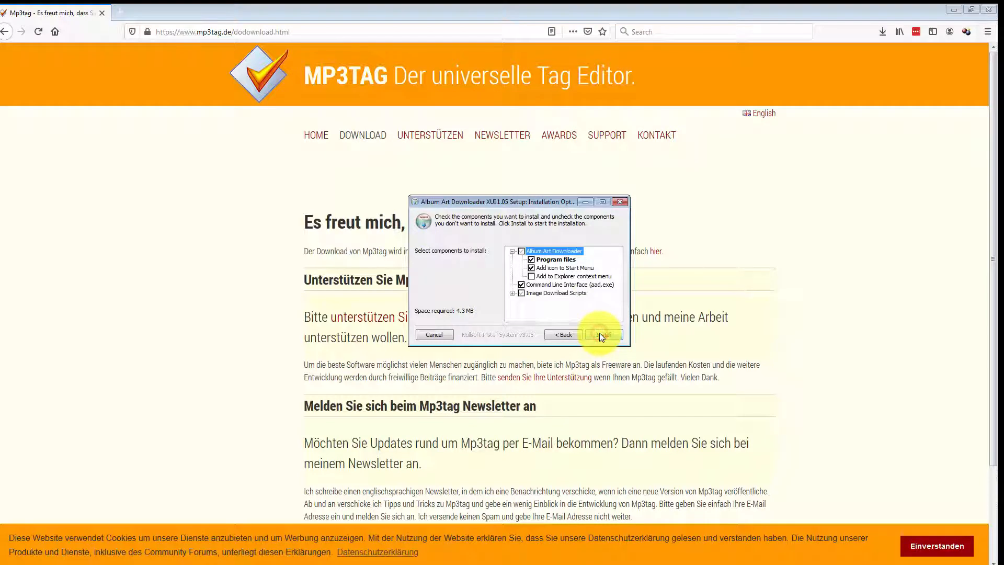
pyautogui.click(531, 275)
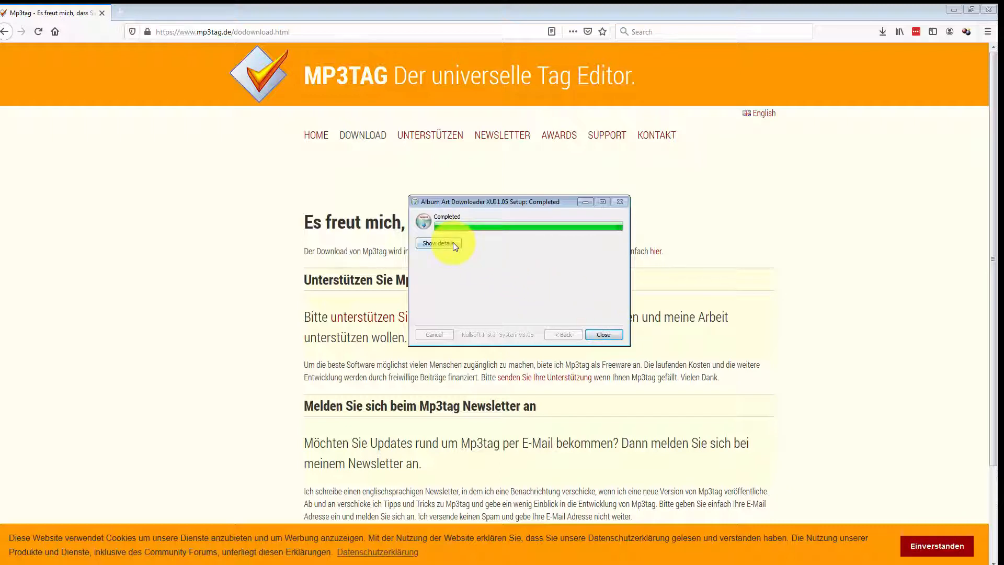
pyautogui.click(437, 242)
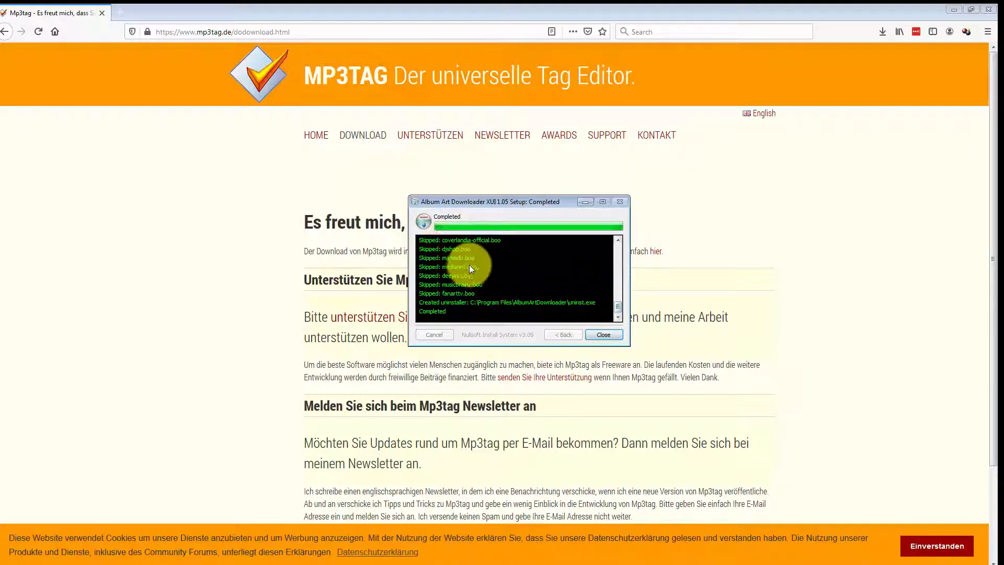
pyautogui.moveTo(619, 309)
pyautogui.mouseDown()
pyautogui.moveTo(614, 254)
pyautogui.moveTo(610, 303)
pyautogui.mouseUp()
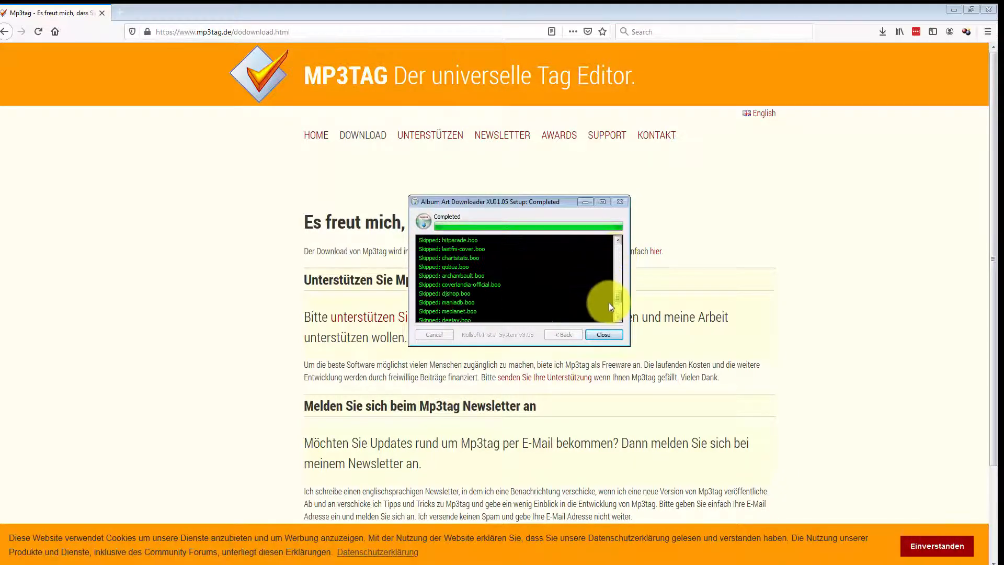
pyautogui.click(610, 337)
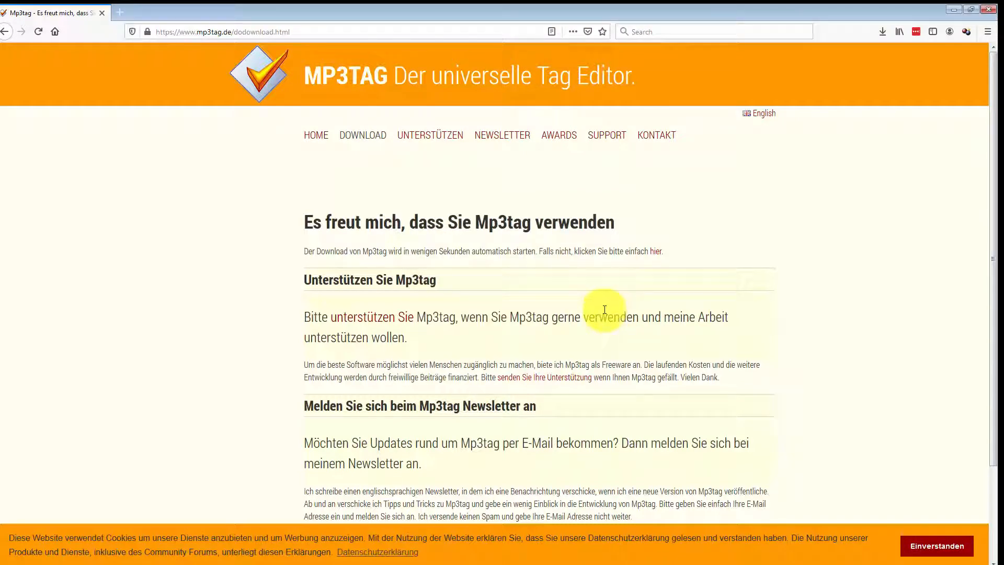
# Step: Launch the downloaded mp3tagv302setup.exe installer and reposition its setup window over the web page
pyautogui.click(880, 32)
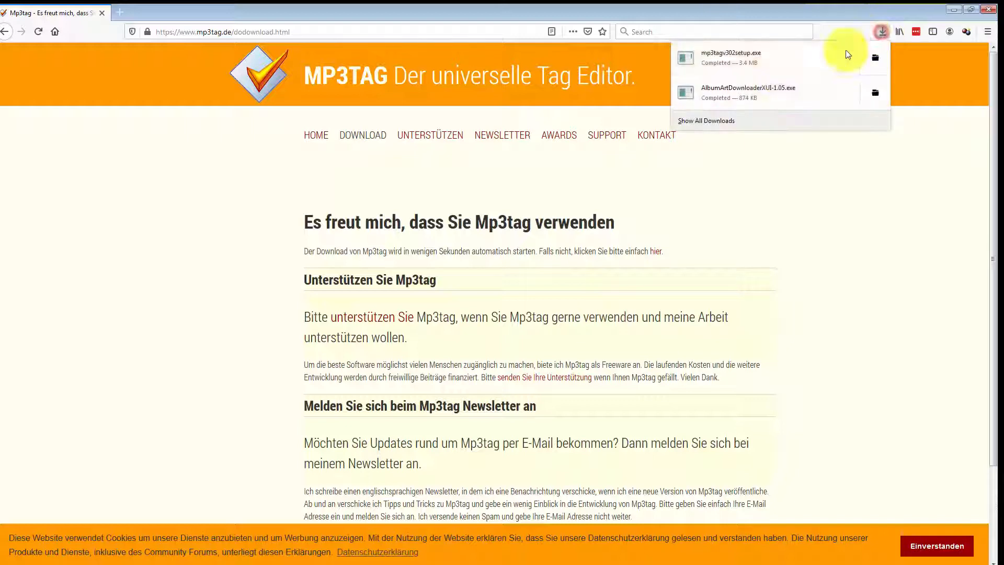
pyautogui.click(727, 69)
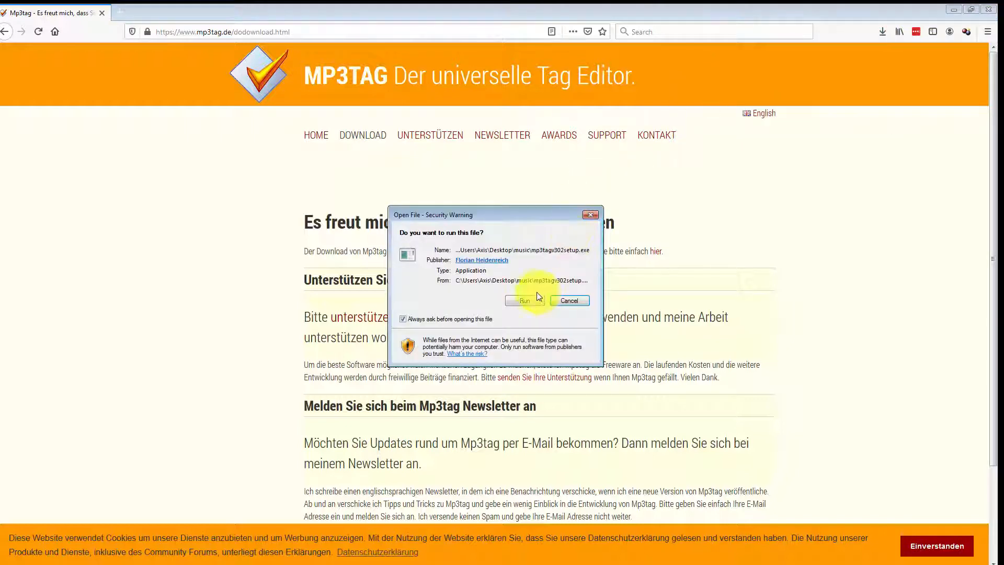
pyautogui.click(524, 300)
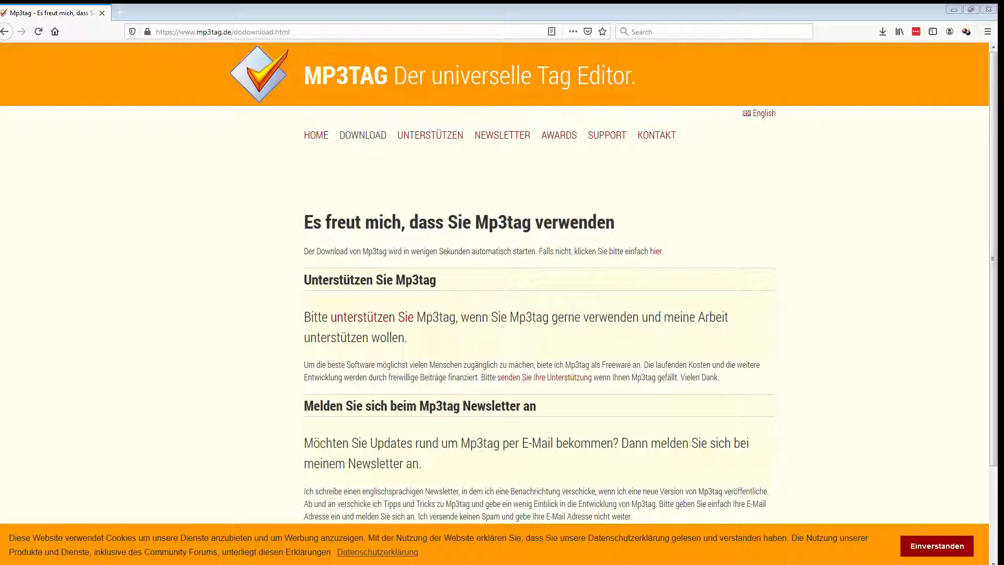
pyautogui.moveTo(669, 215); pyautogui.dragTo(317, 172)
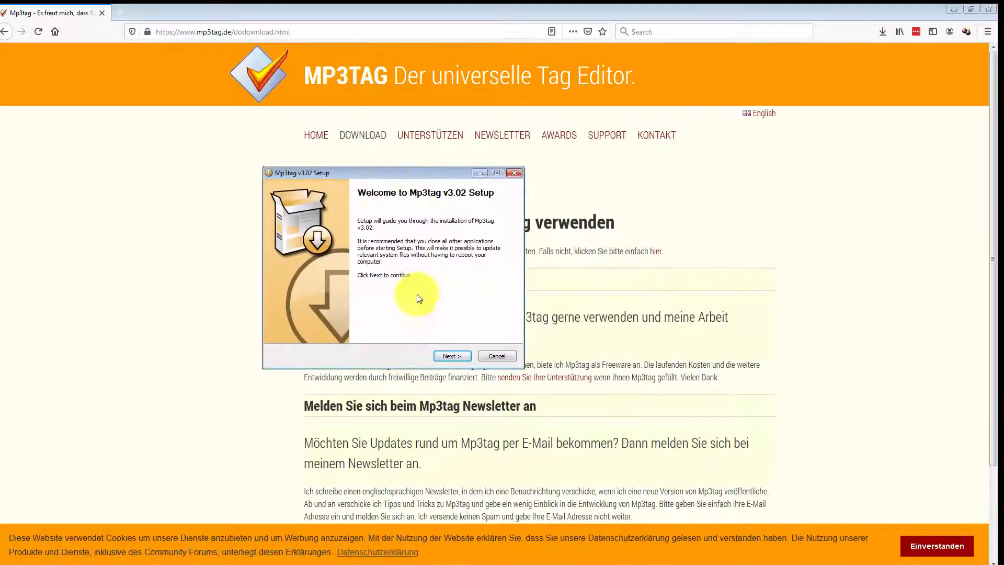
# Step: Go past the Mp3tag v3.02 setup welcome page, review the license terms and accept them
pyautogui.click(452, 358)
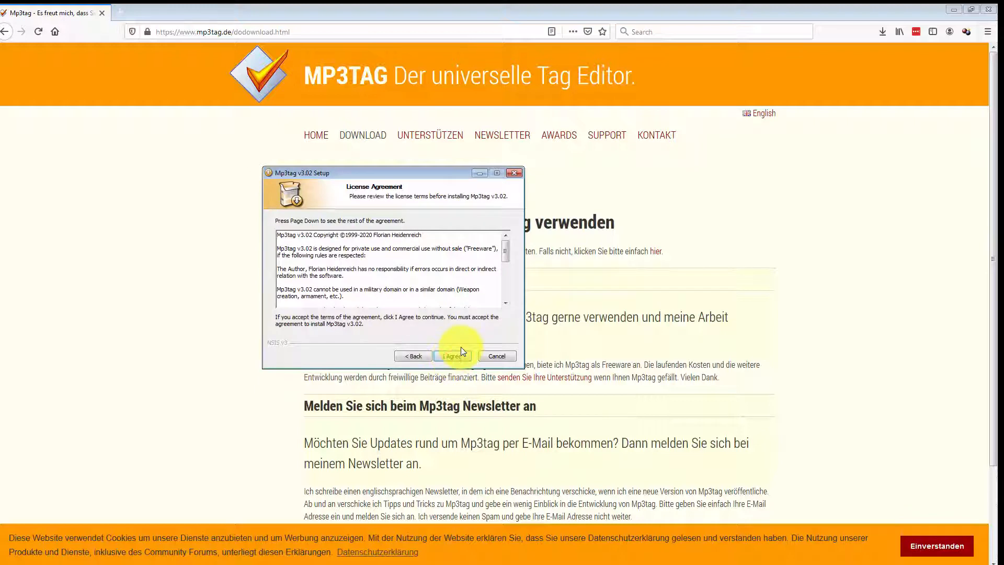
pyautogui.scroll(-10, 504, 246)
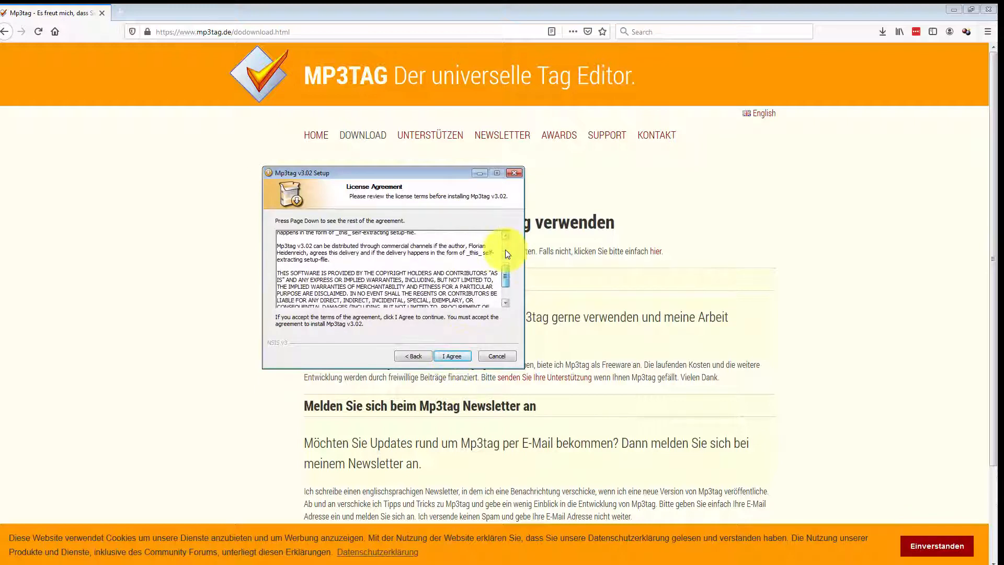
pyautogui.press('Return')
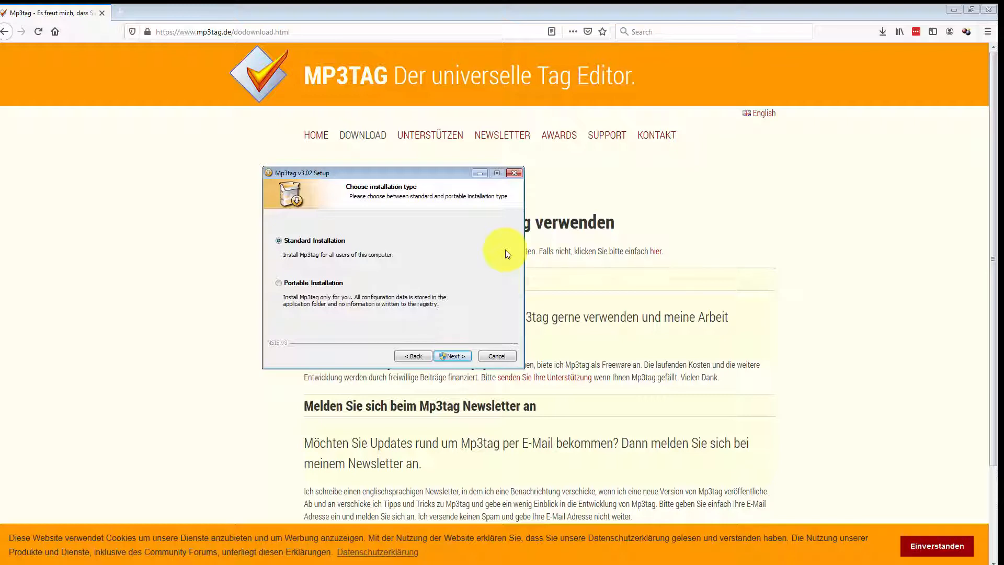
# Step: Choose the Standard Installation for all users, try running setup as the current user, and continue past the account notice
pyautogui.press('Return')
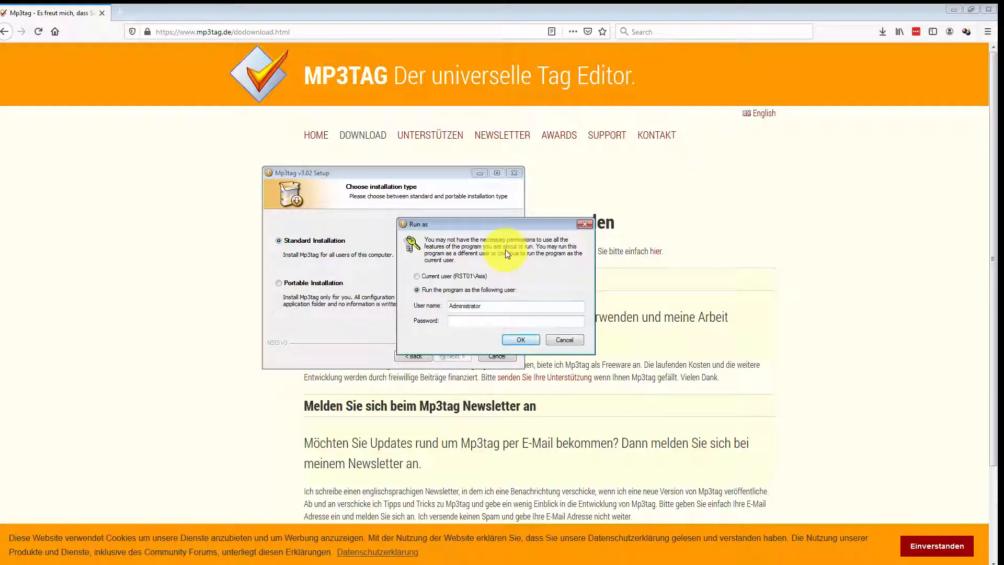
pyautogui.press('Up')
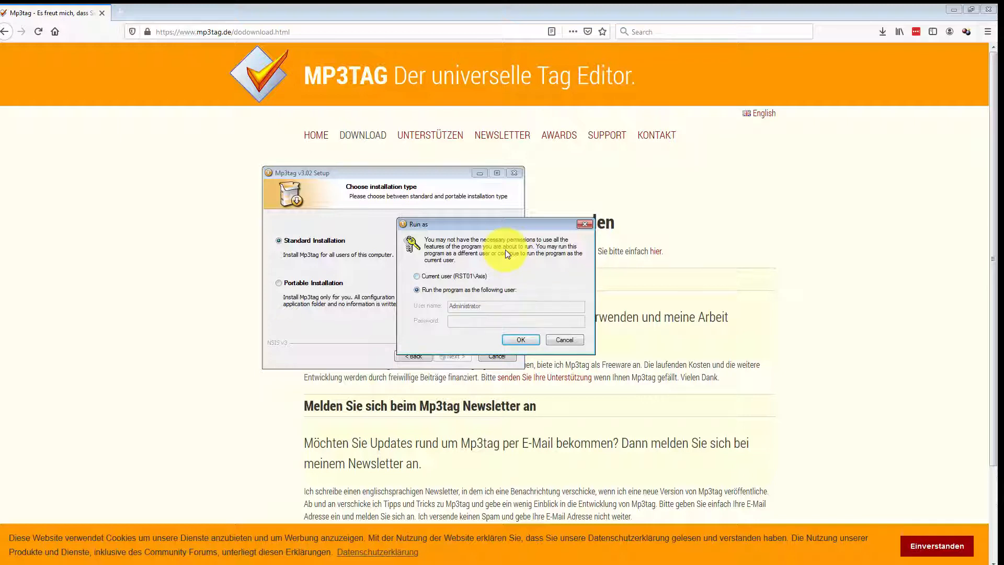
pyautogui.press('Return')
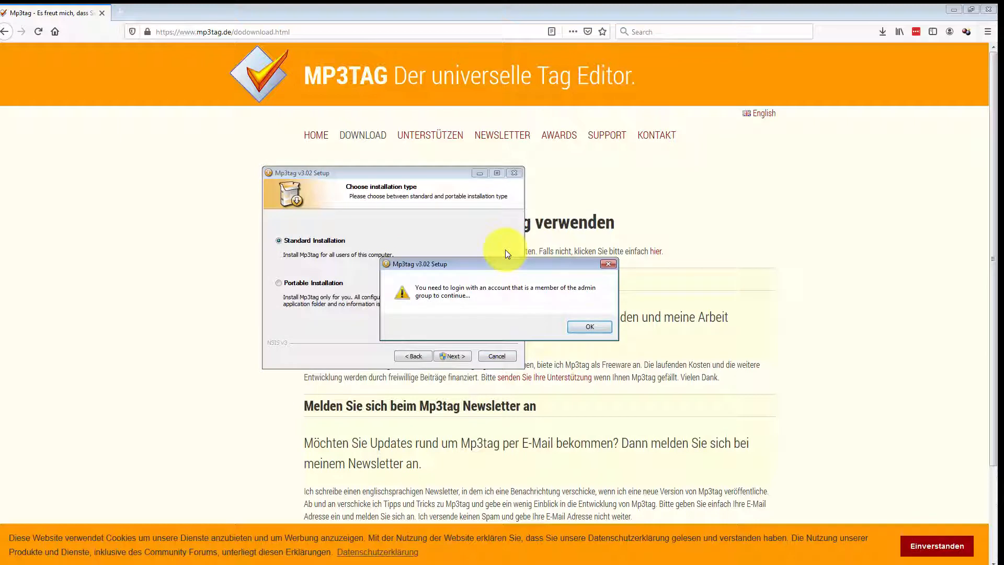
pyautogui.press('Return')
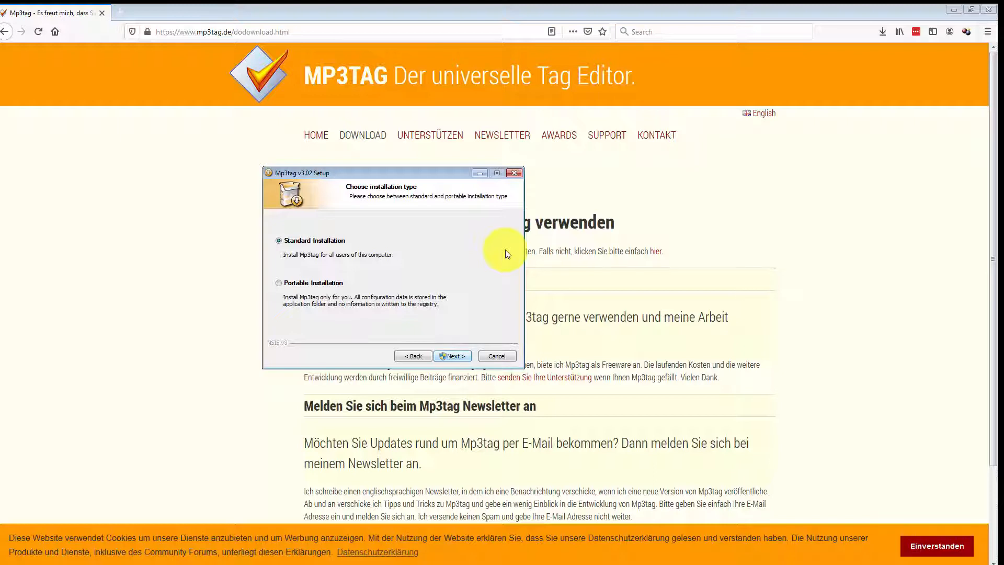
pyautogui.press('Return')
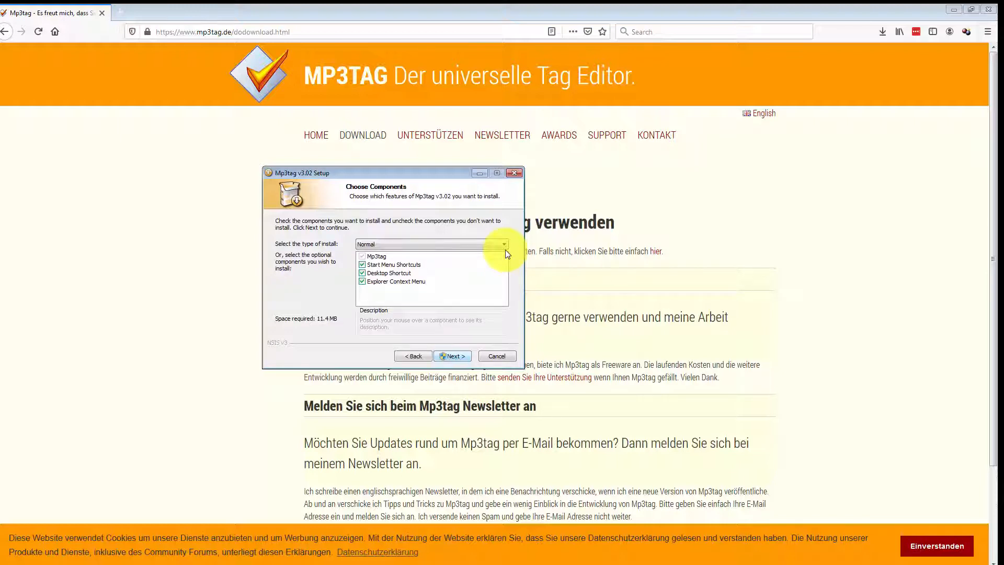
# Step: Install Mp3tag with the Normal component set in the default Program Files (x86) folder and finish setup
pyautogui.press('Return')
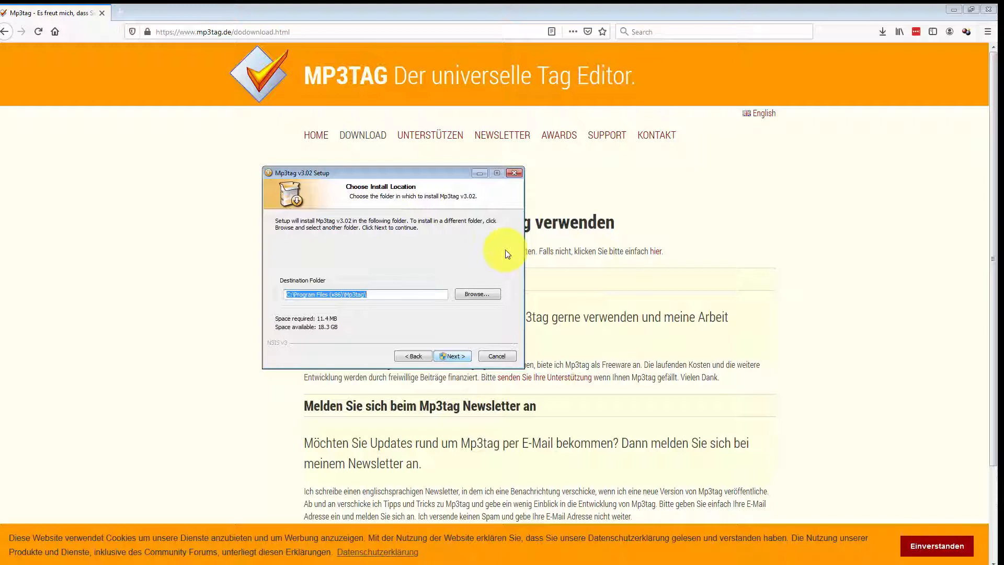
pyautogui.press('Return')
pyautogui.press('Return')
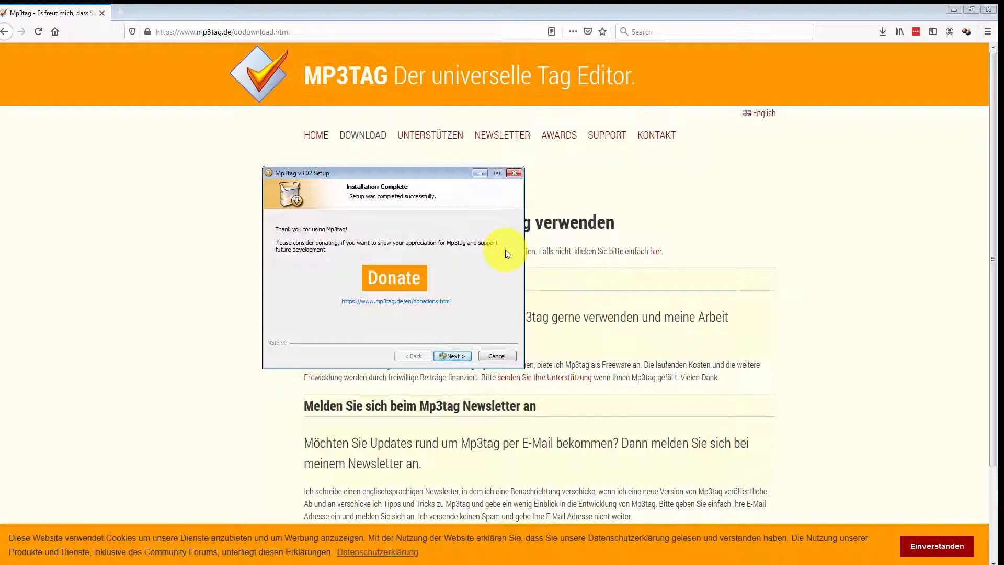
pyautogui.press('Return')
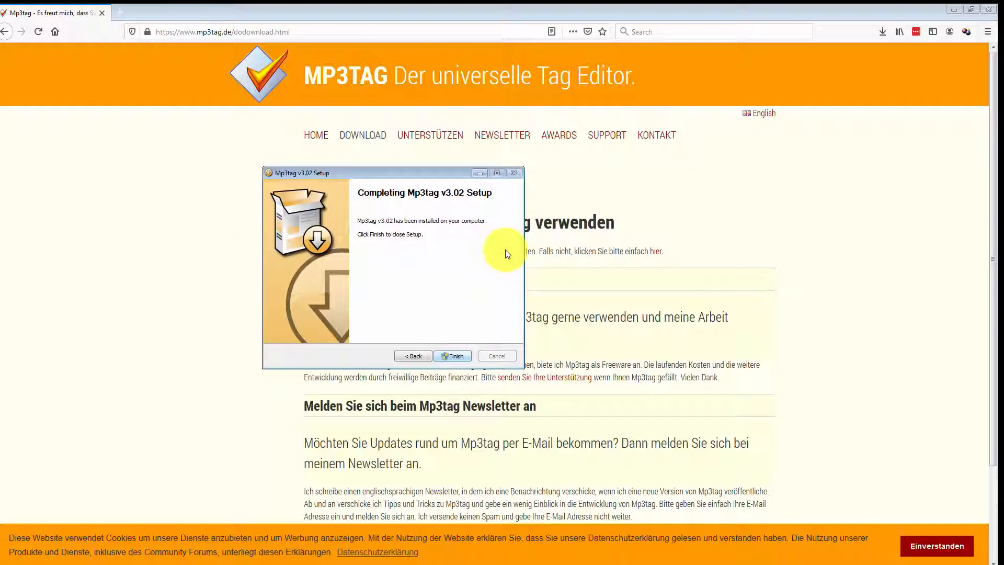
pyautogui.press('Return')
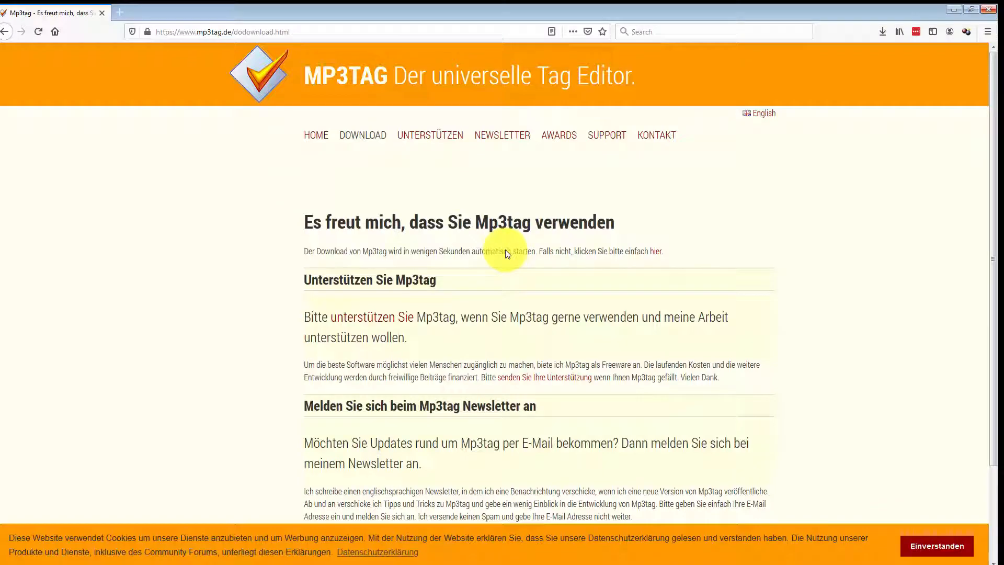
# Step: Close the browser, bring up the music folder window and check the details of Like The Rain.mp3
pyautogui.click(988, 10)
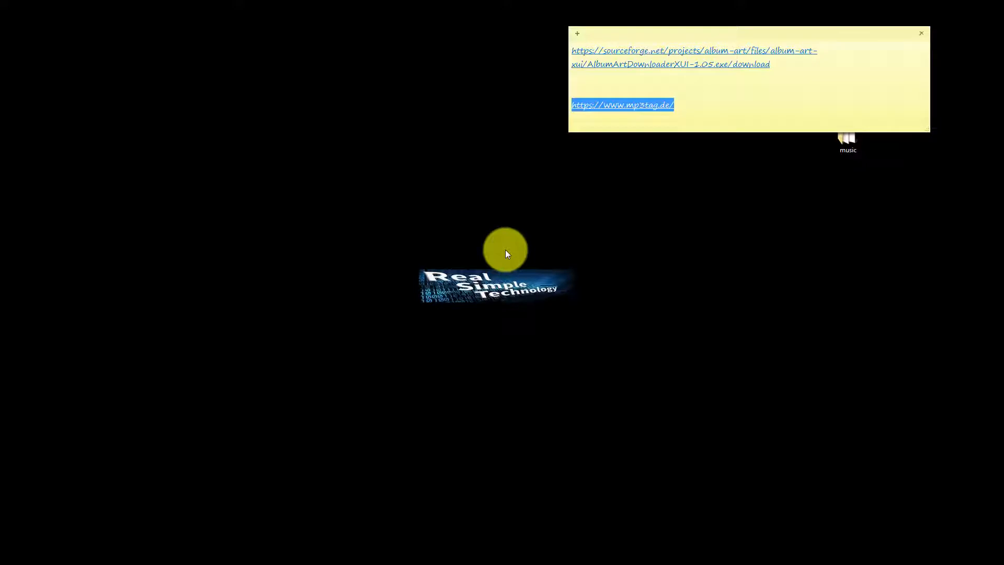
pyautogui.press('super+d')
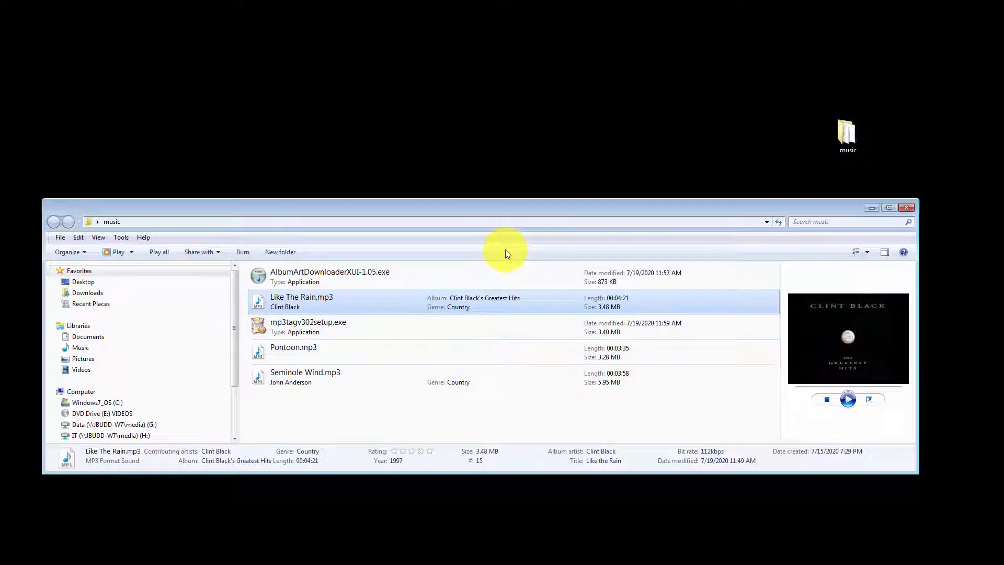
pyautogui.press('Up')
pyautogui.press('Down')
pyautogui.press('Down')
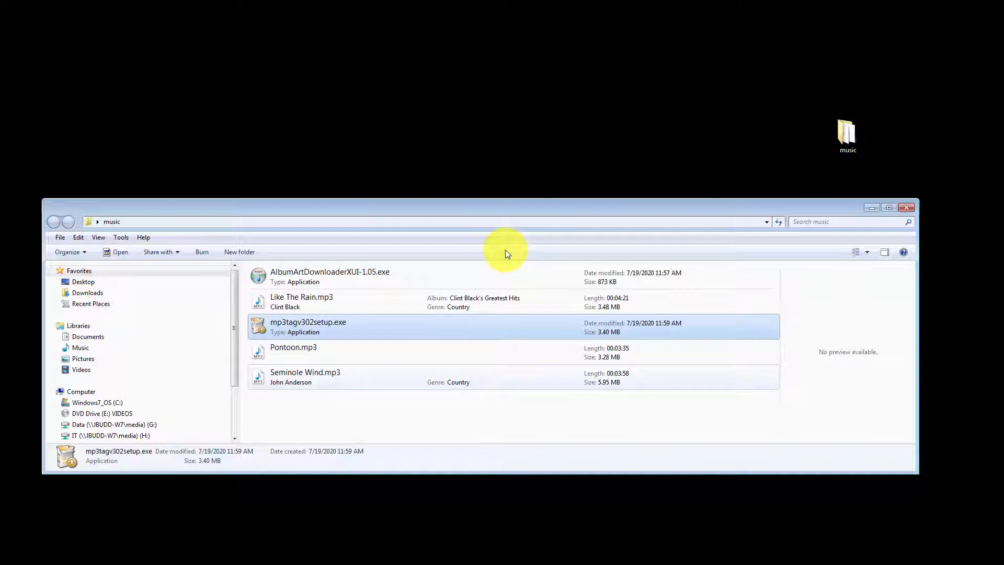
# Step: Select Seminole Wind.mp3 in the music folder and open it in Mp3tag
pyautogui.press('Down')
pyautogui.press('Down')
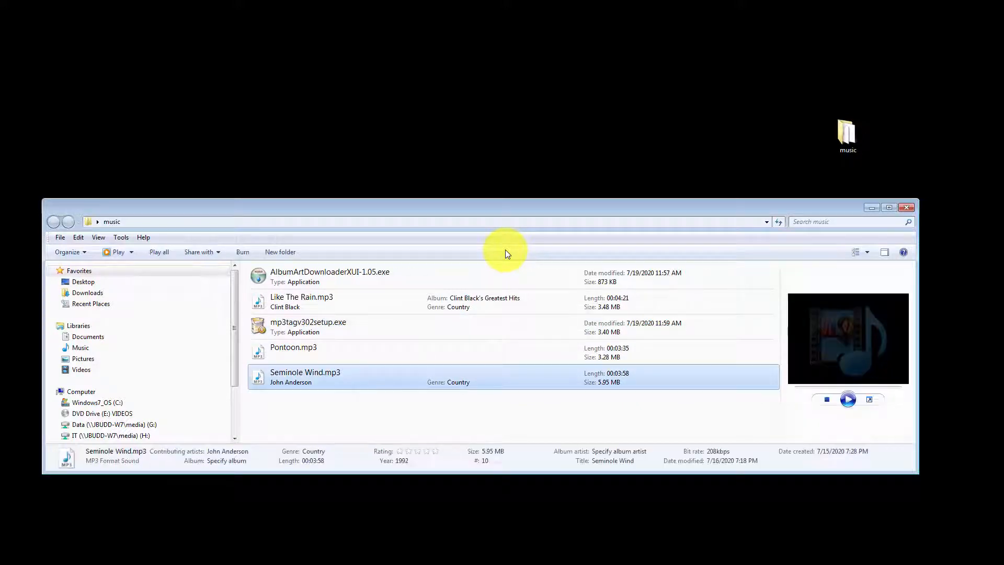
pyautogui.press('Menu')
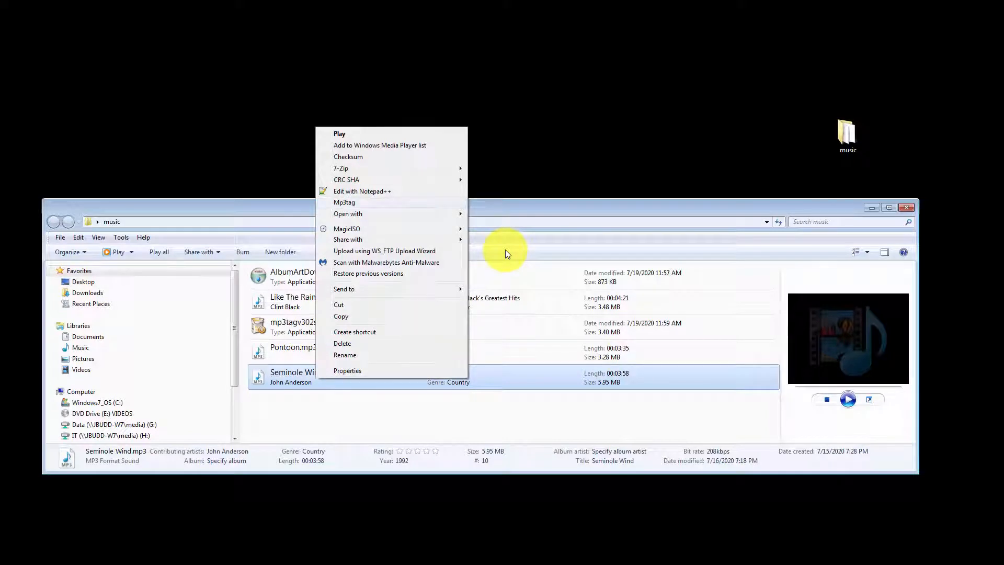
pyautogui.press('Return')
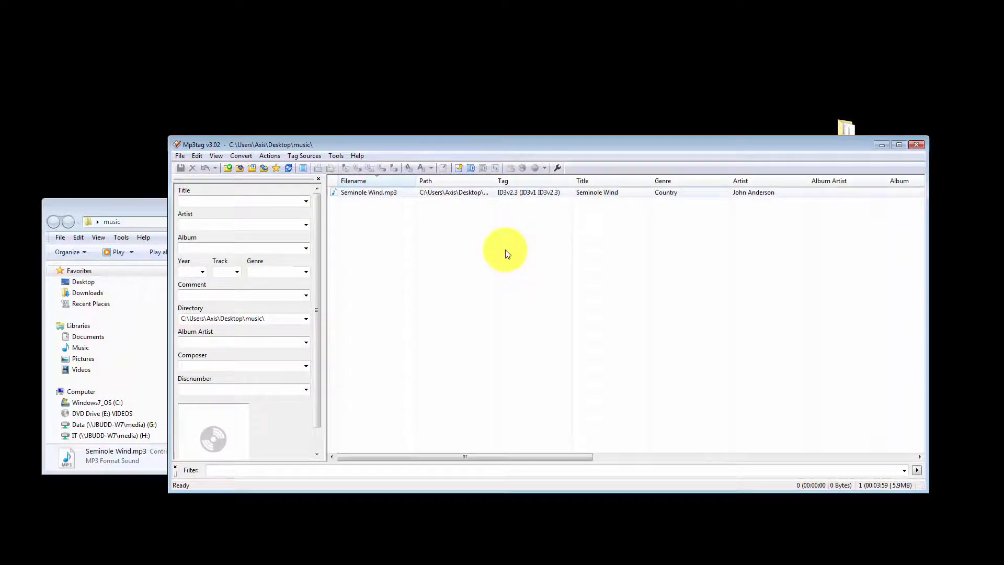
# Step: Change the Mp3tag working directory to the Desktop's music folder to load all its MP3 files
pyautogui.hotkey('alt', 'F4')
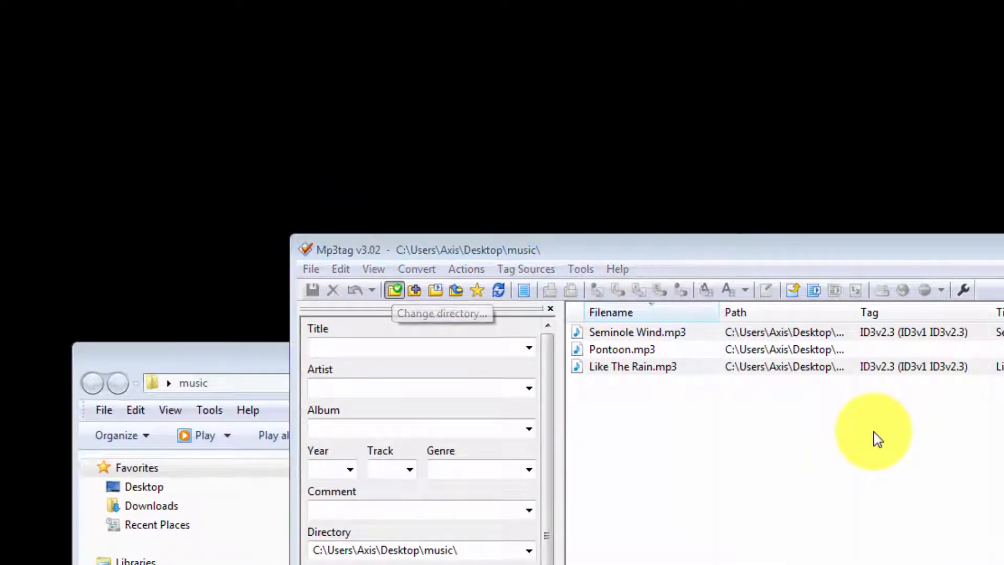
pyautogui.hotkey('ctrl', 'd')
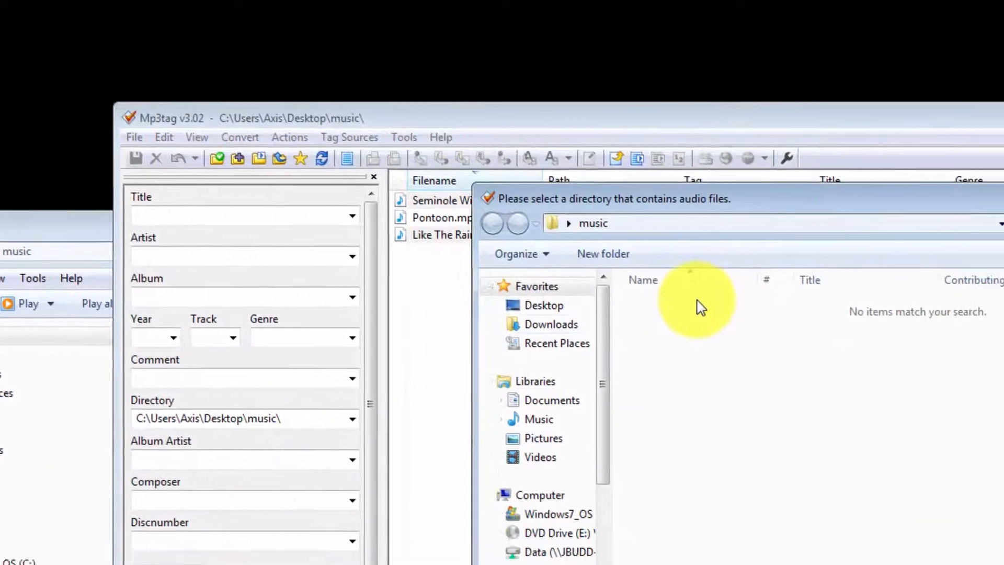
pyautogui.press('Return')
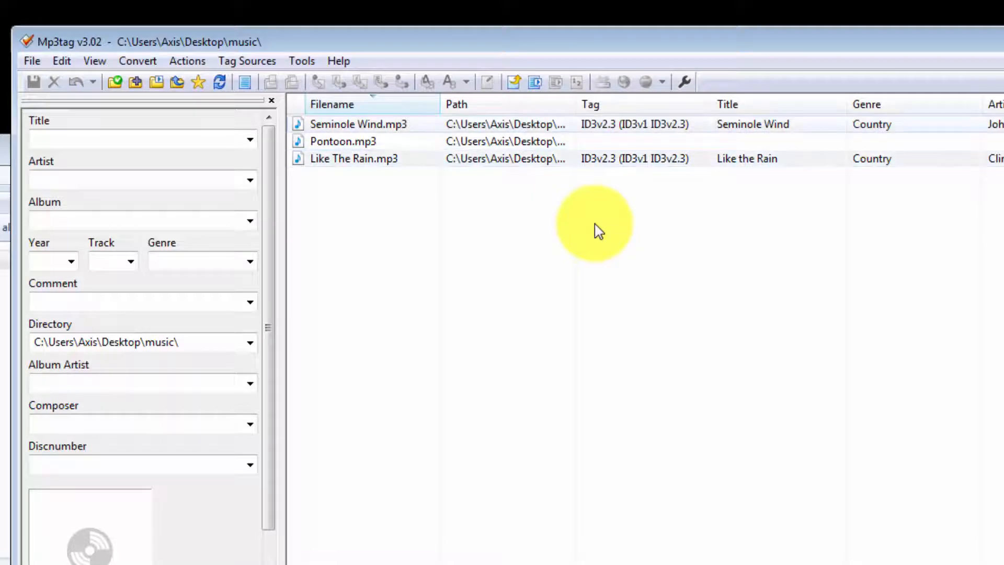
# Step: Copy the title of Seminole Wind.mp3 into its album tag so that the album is Seminole Wind
pyautogui.press('Up')
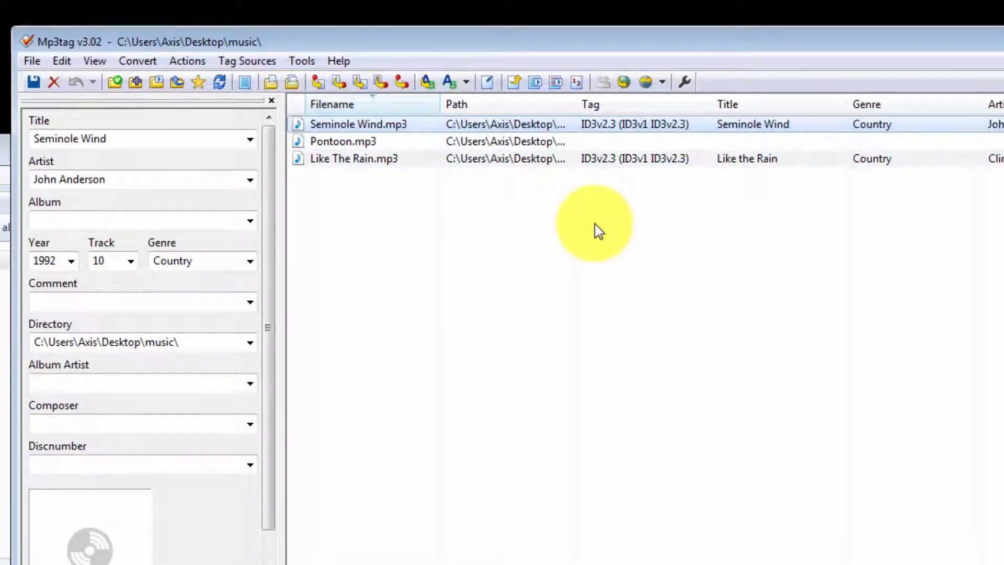
pyautogui.press('Tab')
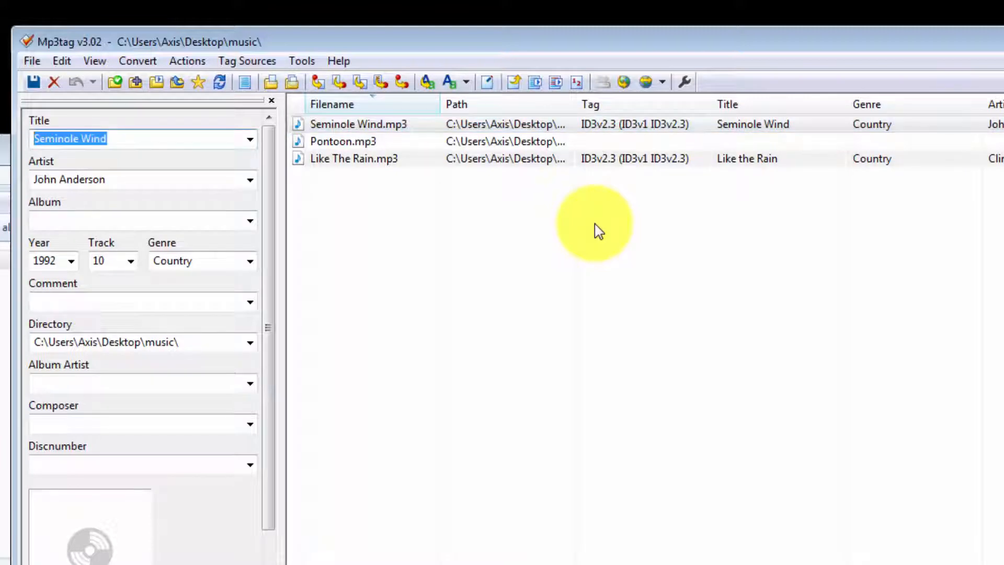
pyautogui.hotkey('ctrl', 'c')
pyautogui.press('Tab')
pyautogui.press('Tab')
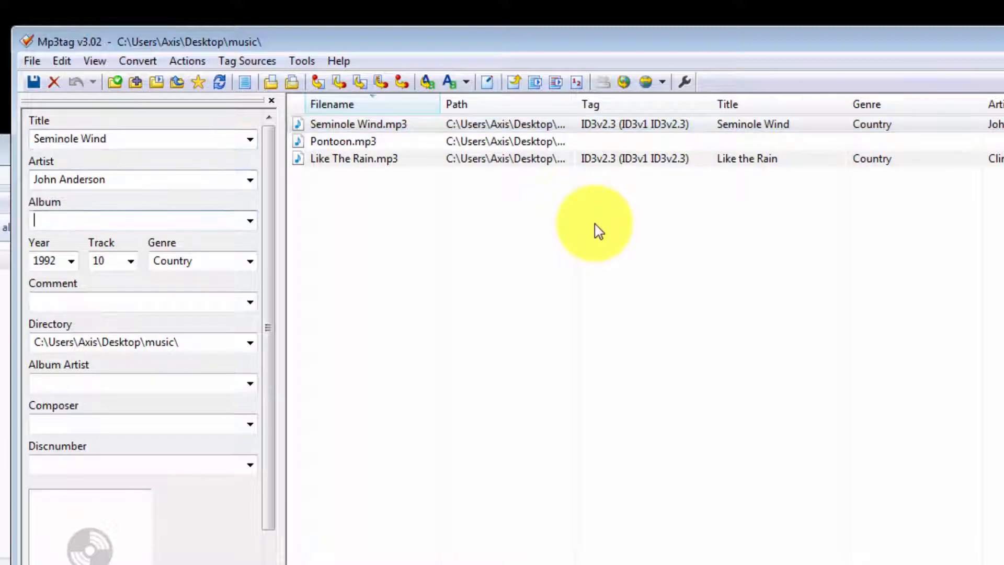
pyautogui.hotkey('ctrl', 'v')
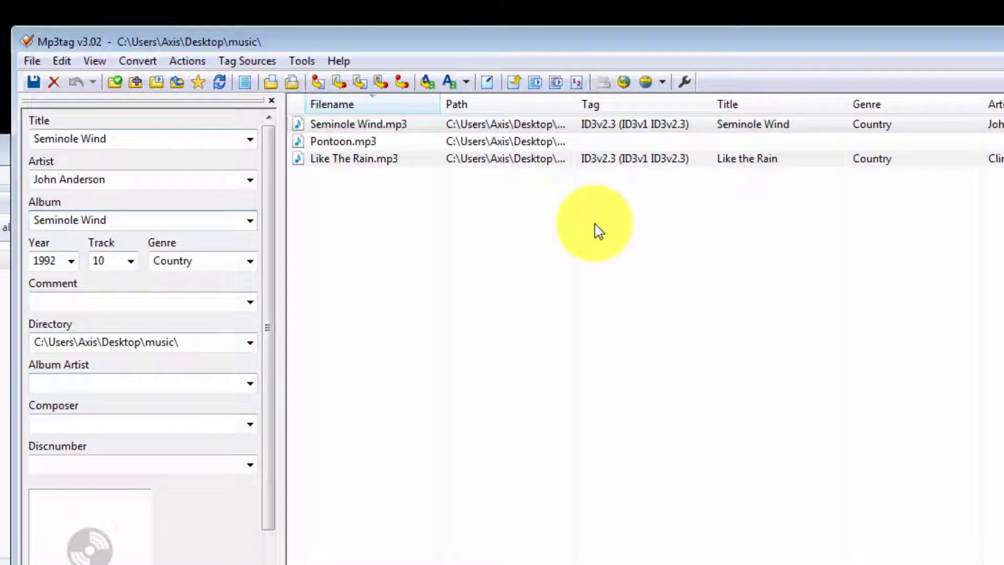
# Step: Copy the artist of Seminole Wind.mp3 into its album artist tag as John Anderson
pyautogui.hotkey('shift', 'Tab')
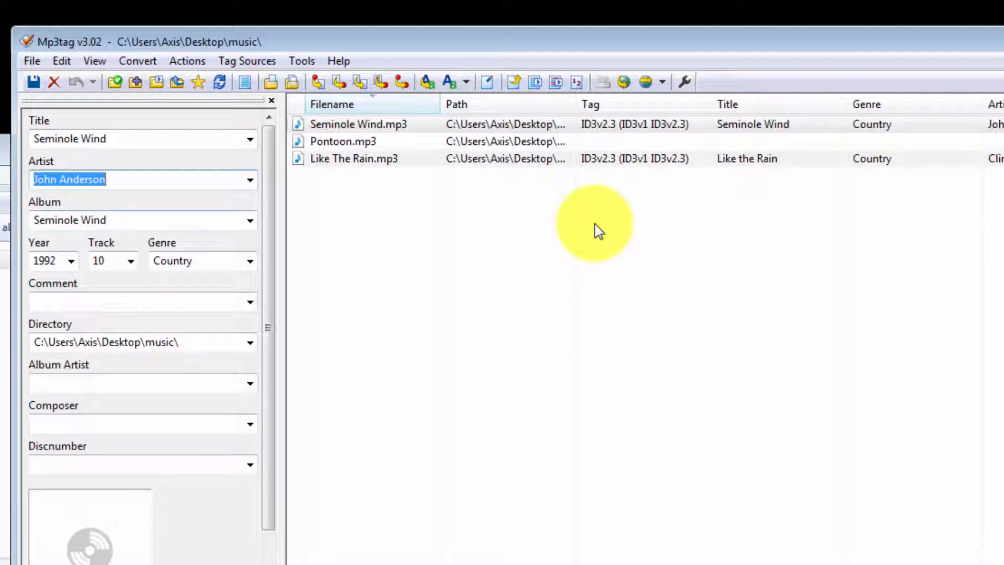
pyautogui.press('Tab')
pyautogui.press('Tab')
pyautogui.press('Tab')
pyautogui.press('Tab')
pyautogui.press('Tab')
pyautogui.press('Tab')
pyautogui.press('Tab')
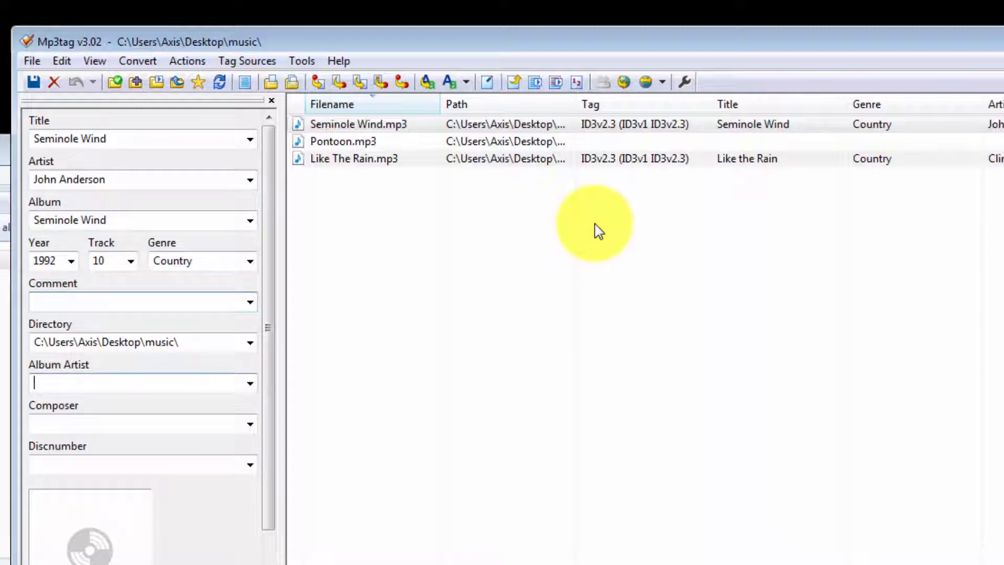
pyautogui.hotkey('ctrl', 'v')
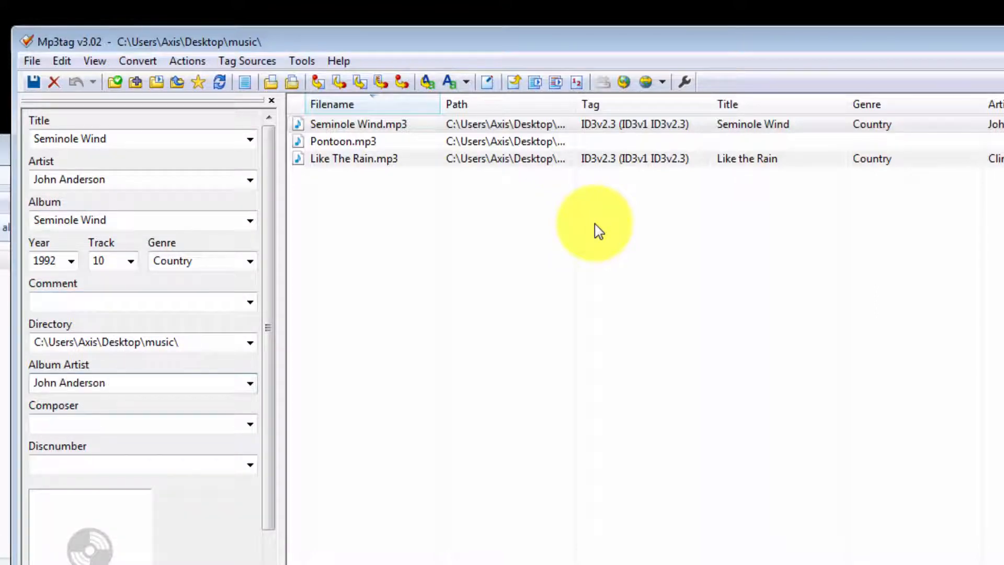
# Step: Review the genre choices for Seminole Wind.mp3, keep Country, and save the edited tags
pyautogui.click(250, 261)
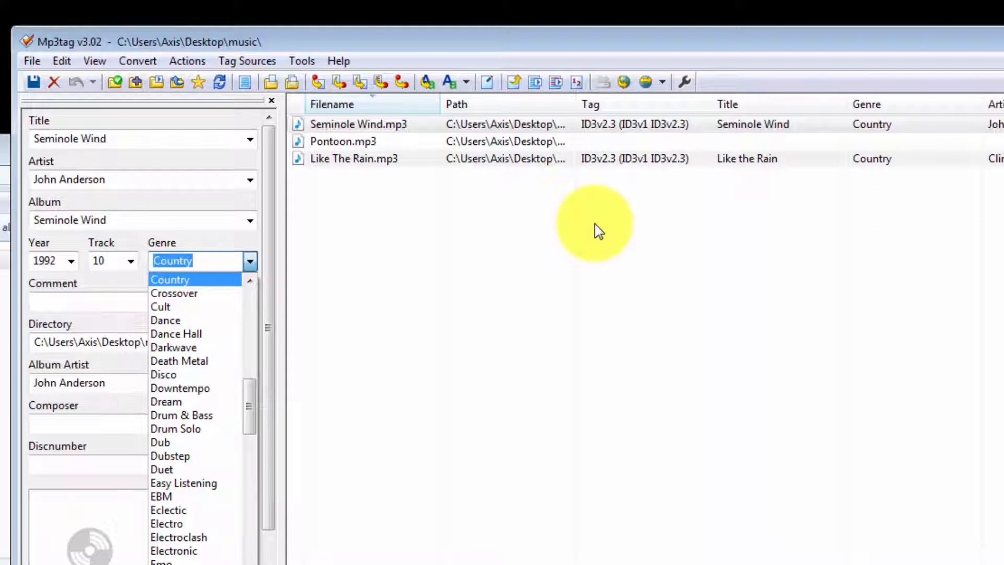
pyautogui.click(250, 261)
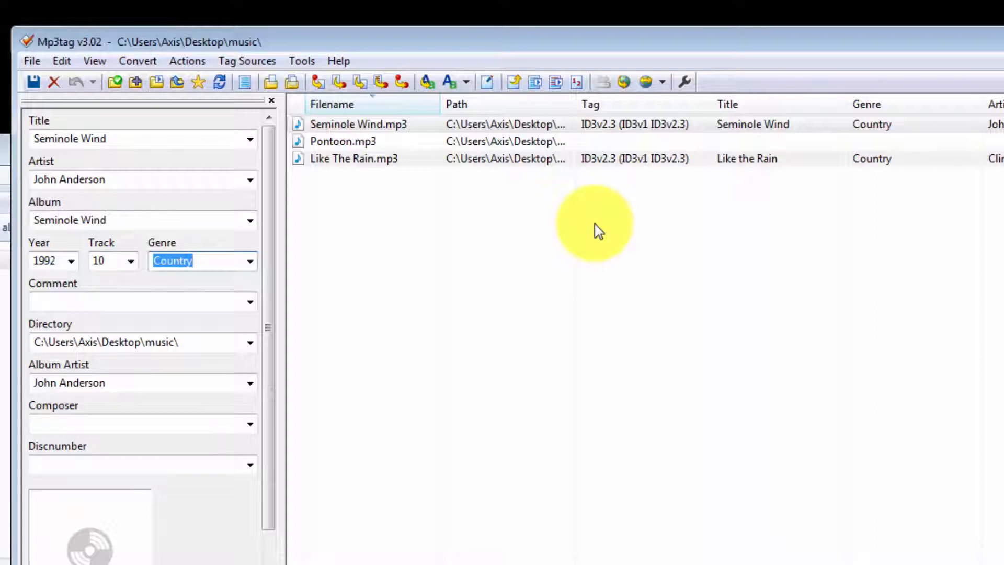
pyautogui.click(34, 81)
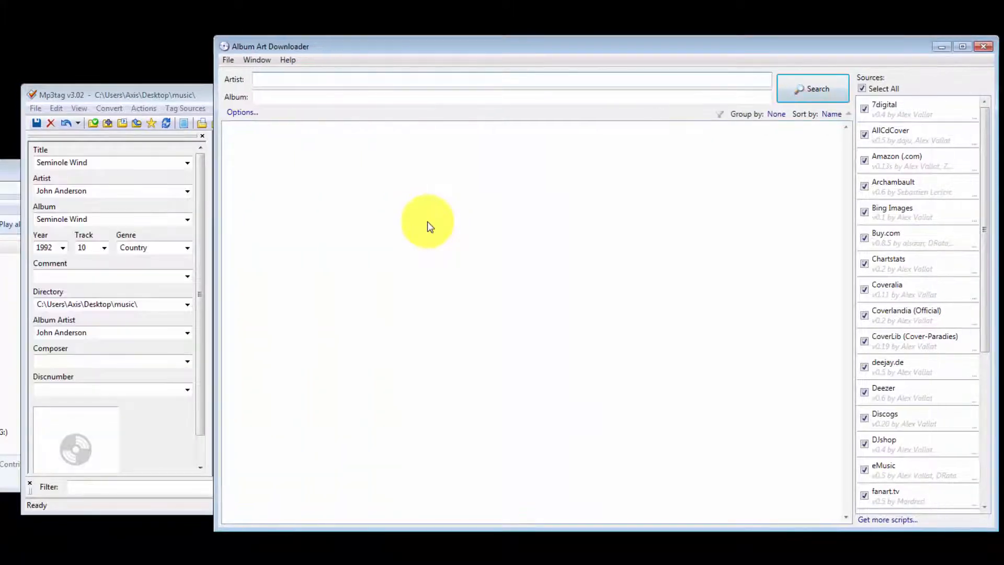
# Step: Open a new File Browser in Album Art Downloader and search the Desktop's music folder for audio files
pyautogui.hotkey('alt', 'f')
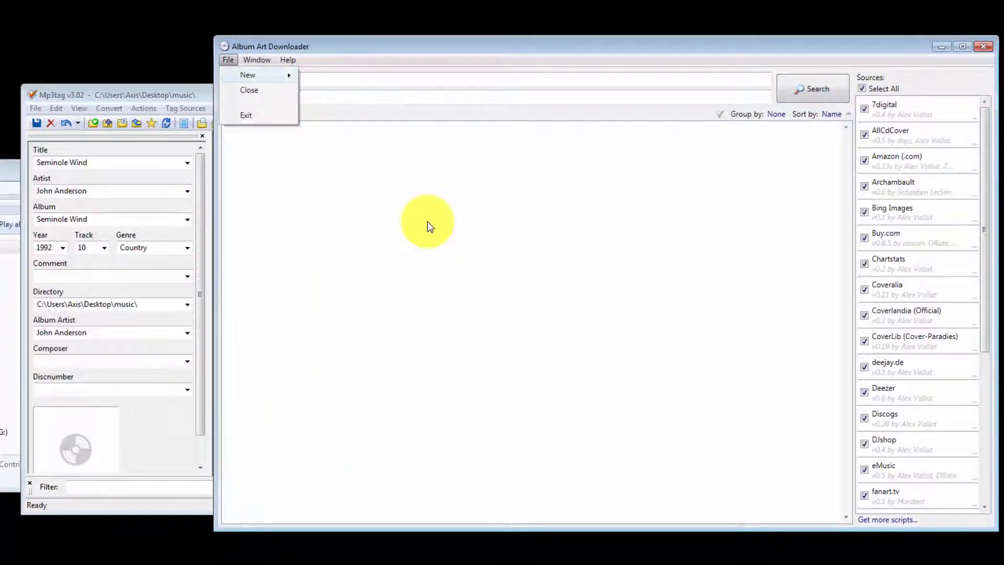
pyautogui.press('Right')
pyautogui.press('Down')
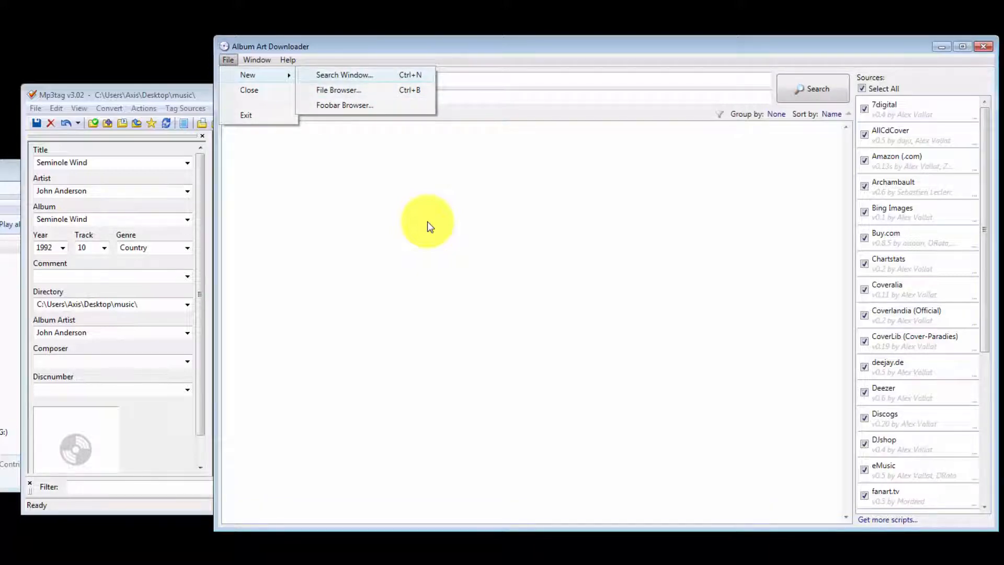
pyautogui.press('Down')
pyautogui.click(428, 222)
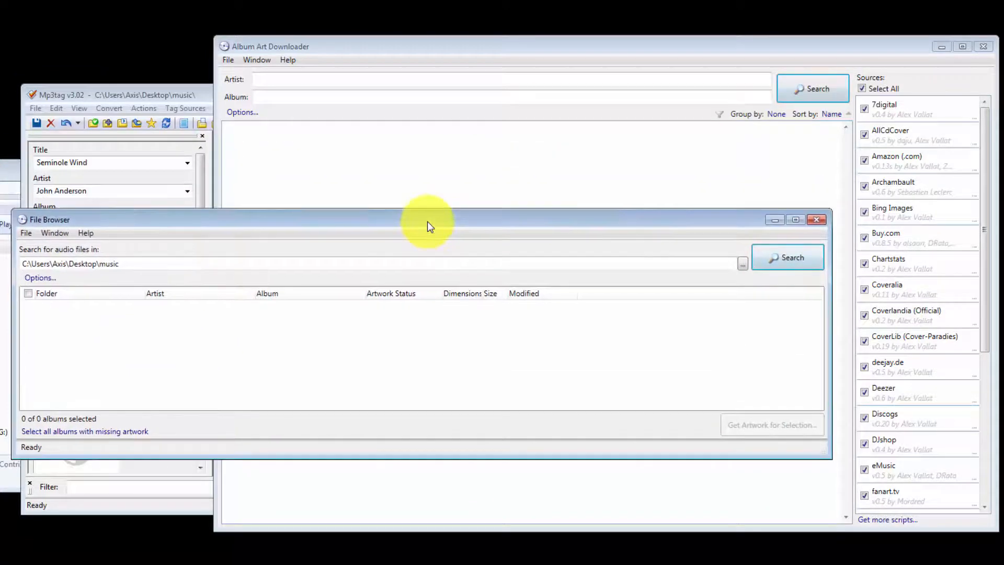
pyautogui.press('Return')
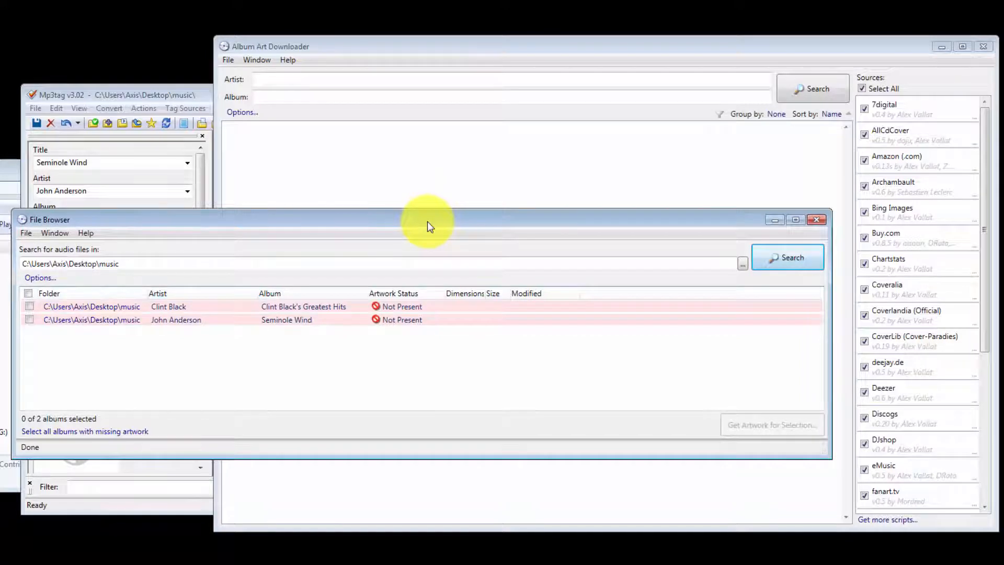
# Step: Arrange the File Browser and Mp3tag windows so both track lists can be compared, and select Pontoon.mp3 in Mp3tag
pyautogui.moveTo(427, 221); pyautogui.dragTo(428, 272)
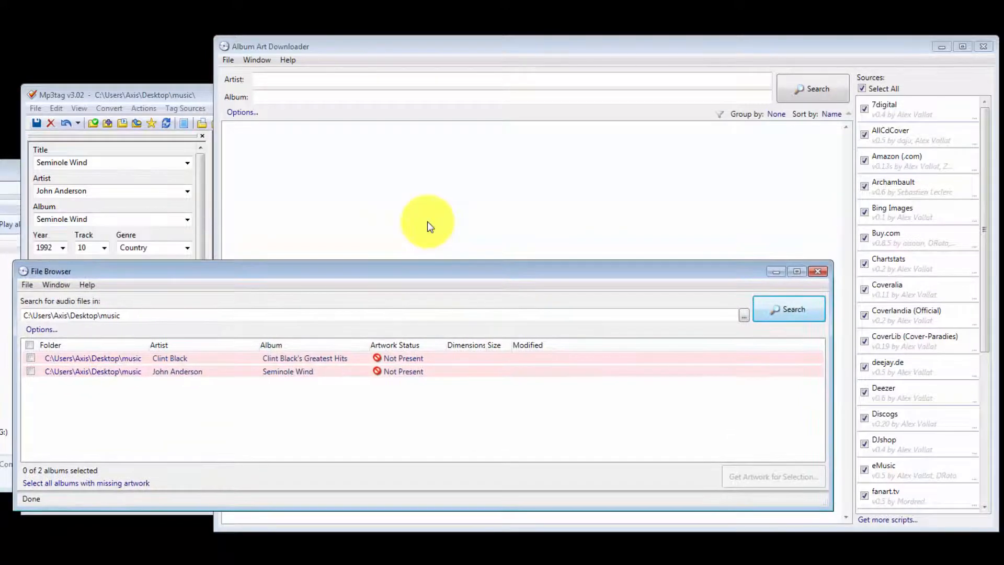
pyautogui.hotkey('alt', 'Tab')
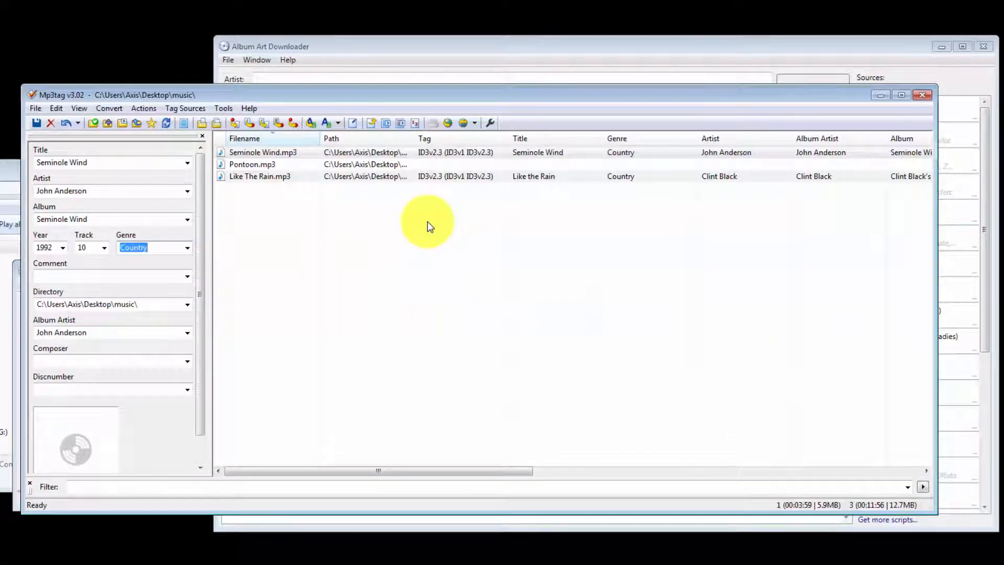
pyautogui.moveTo(428, 94)
pyautogui.mouseDown()
pyautogui.moveTo(395, 204)
pyautogui.moveTo(396, 345)
pyautogui.mouseUp()
pyautogui.moveTo(413, 271); pyautogui.dragTo(408, 184)
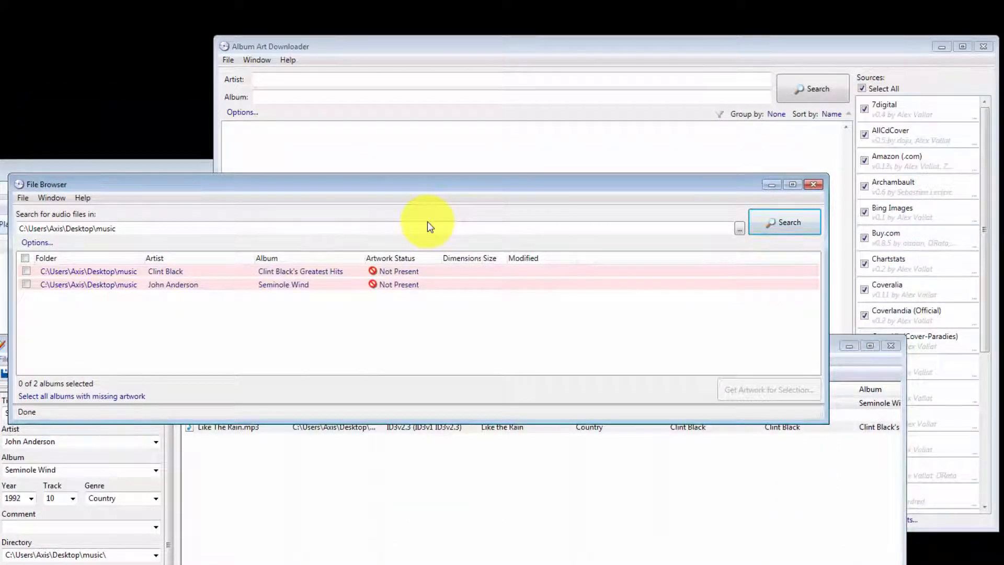
pyautogui.click(366, 460)
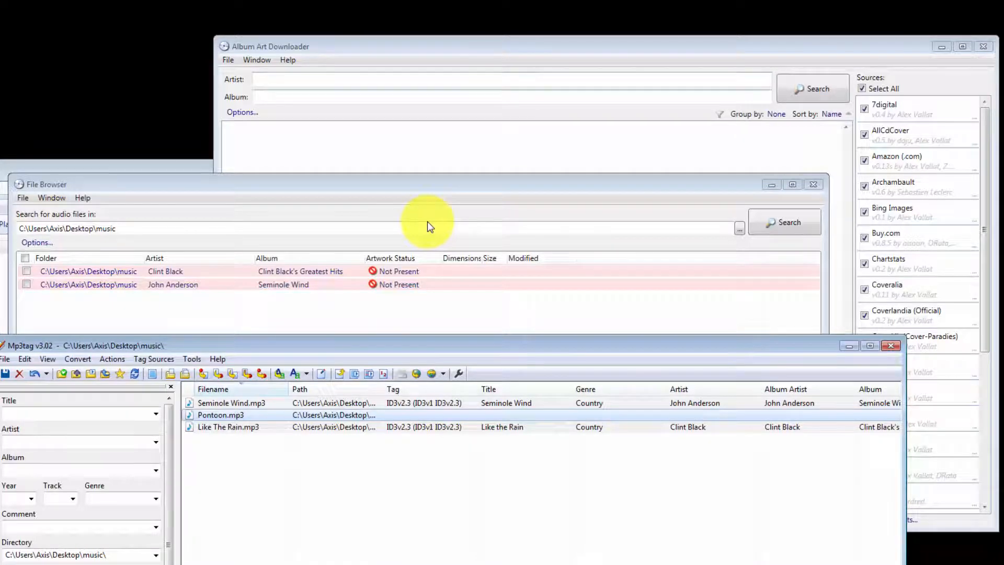
pyautogui.hotkey('alt', 'Tab')
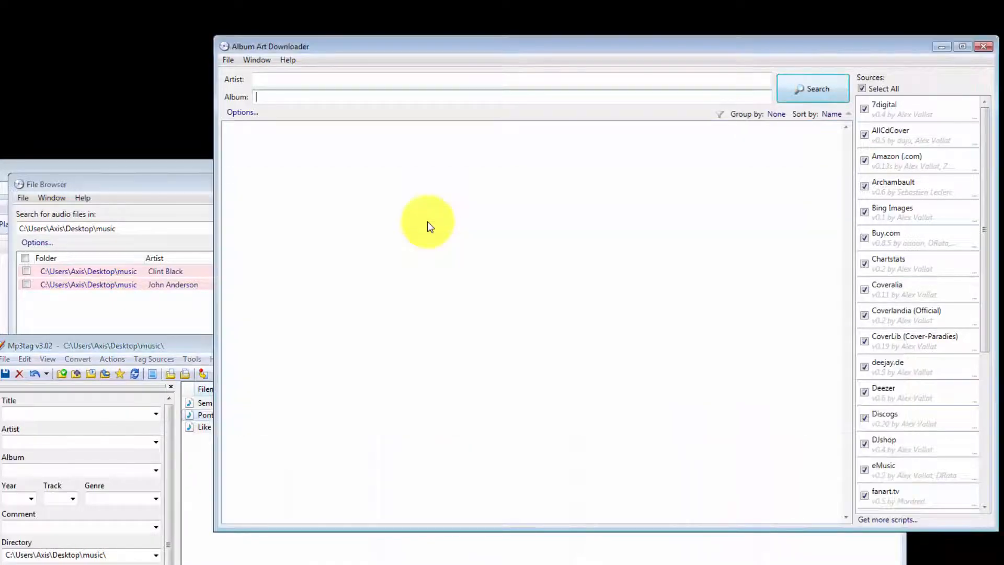
pyautogui.write('Tornad')
pyautogui.press('BackSpace')
pyautogui.press('BackSpace')
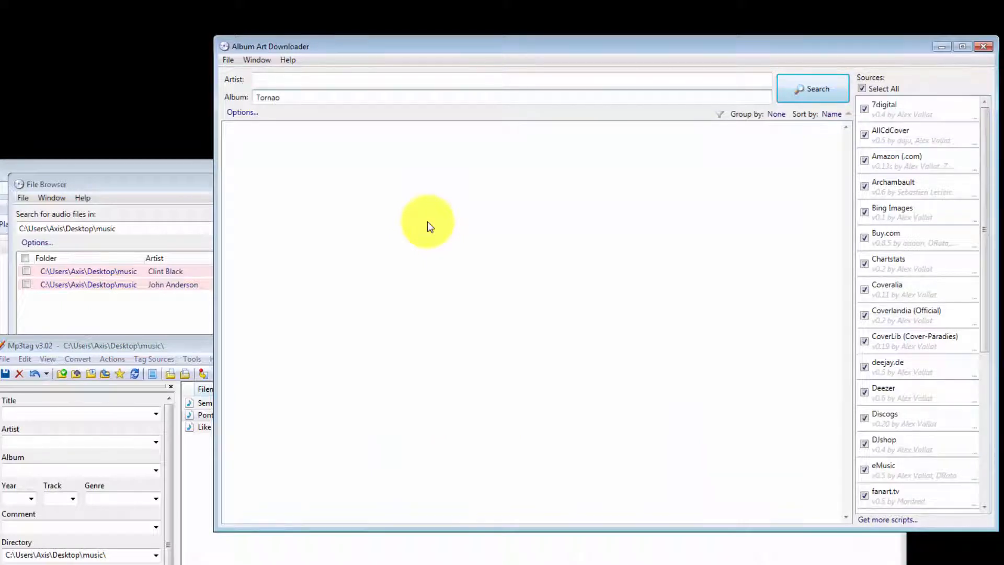
pyautogui.write('ato')
pyautogui.press('BackSpace')
pyautogui.press('BackSpace')
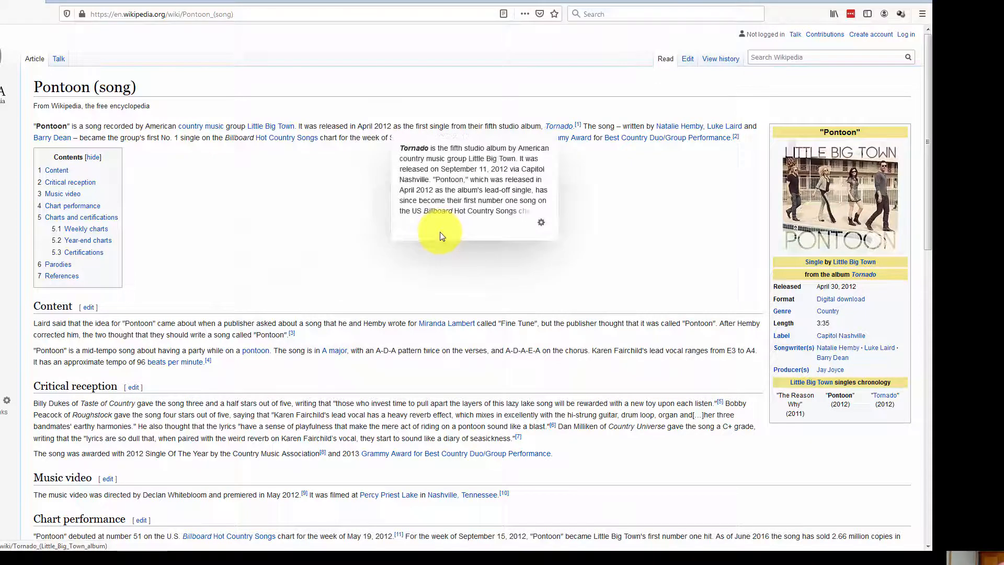
# Step: Copy the album name Tornado from the Pontoon Wikipedia article into the album search field of Album Art Downloader
pyautogui.moveTo(542, 126); pyautogui.dragTo(569, 126)
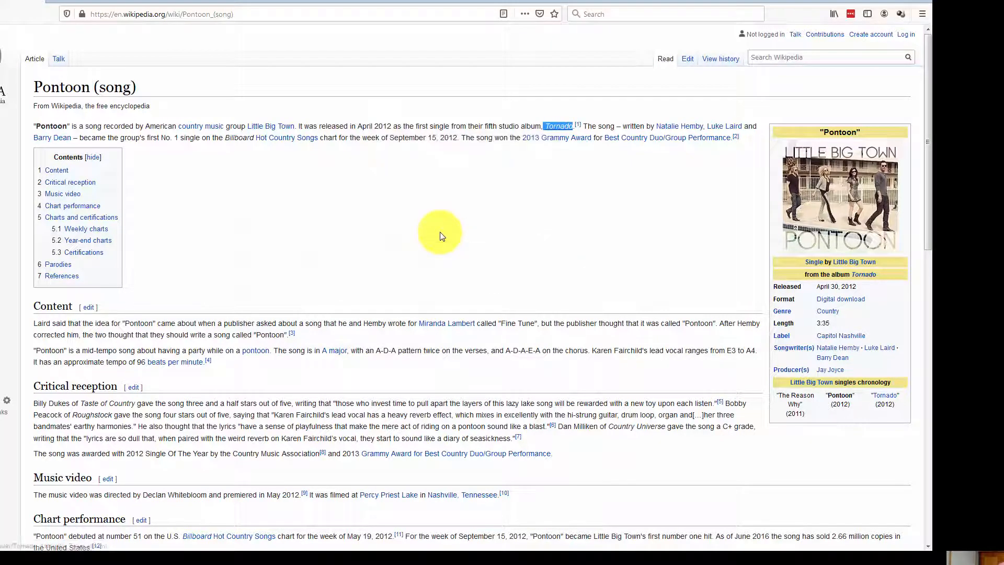
pyautogui.rightClick(569, 130)
pyautogui.click(440, 232)
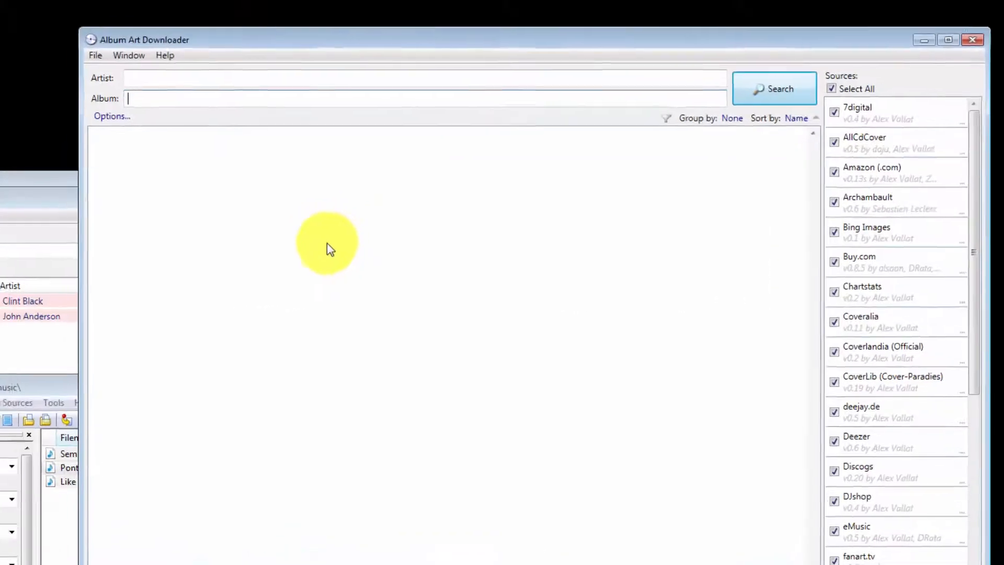
pyautogui.rightClick(144, 91)
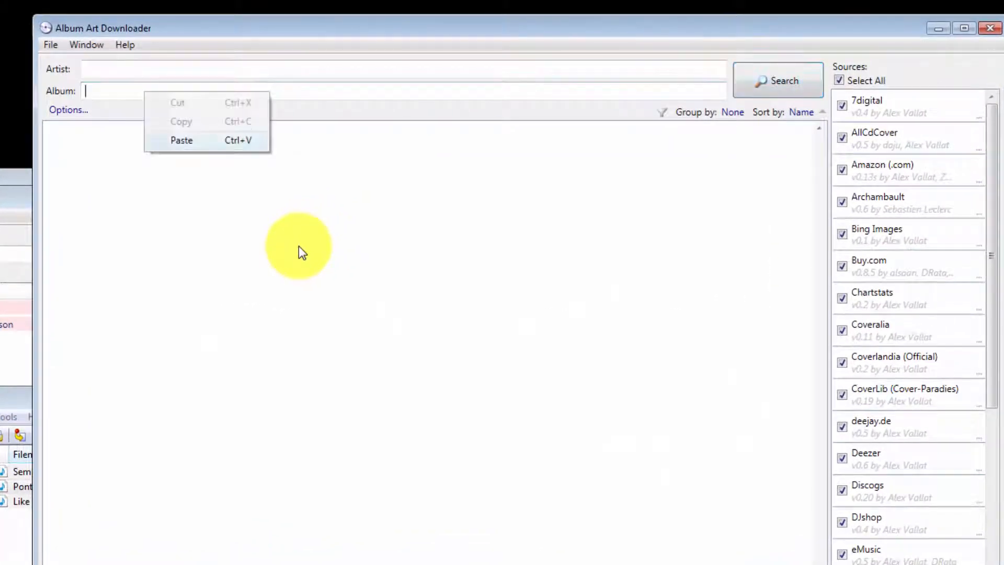
pyautogui.click(182, 140)
# Step: Set the artist to Little Big town and search for artwork of the album Tornado
pyautogui.click(145, 69)
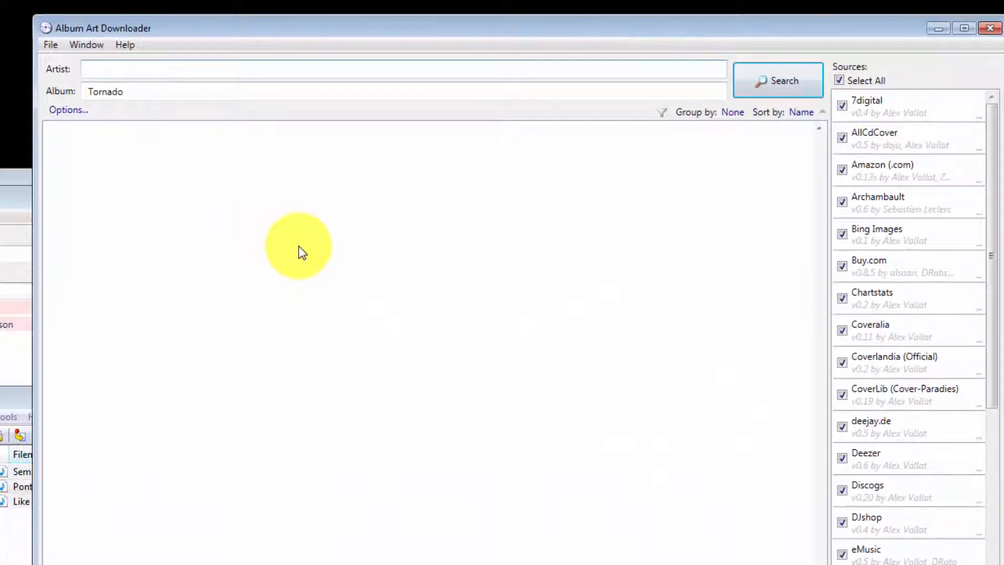
pyautogui.write('Little Big town')
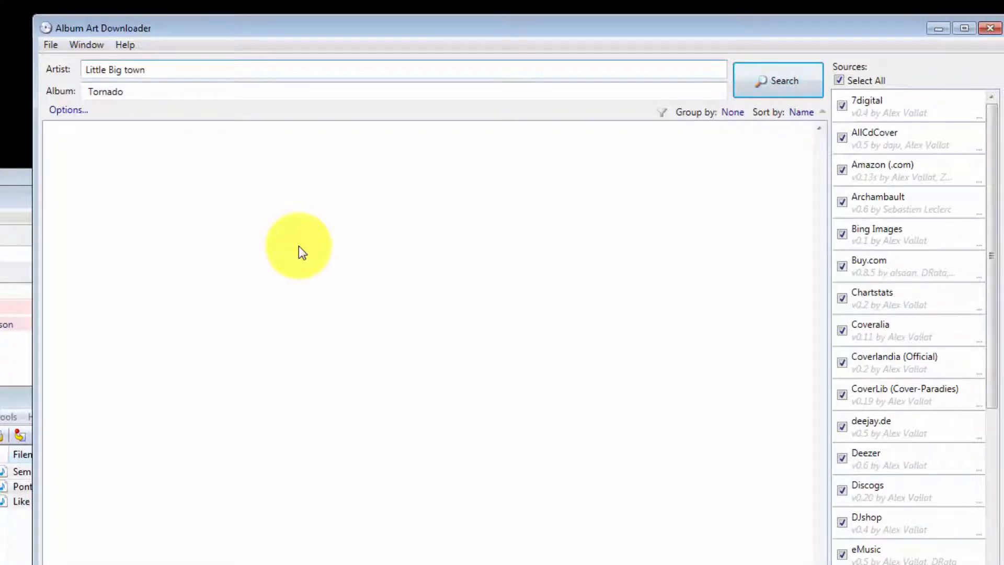
pyautogui.press('Tab')
pyautogui.press('Delete')
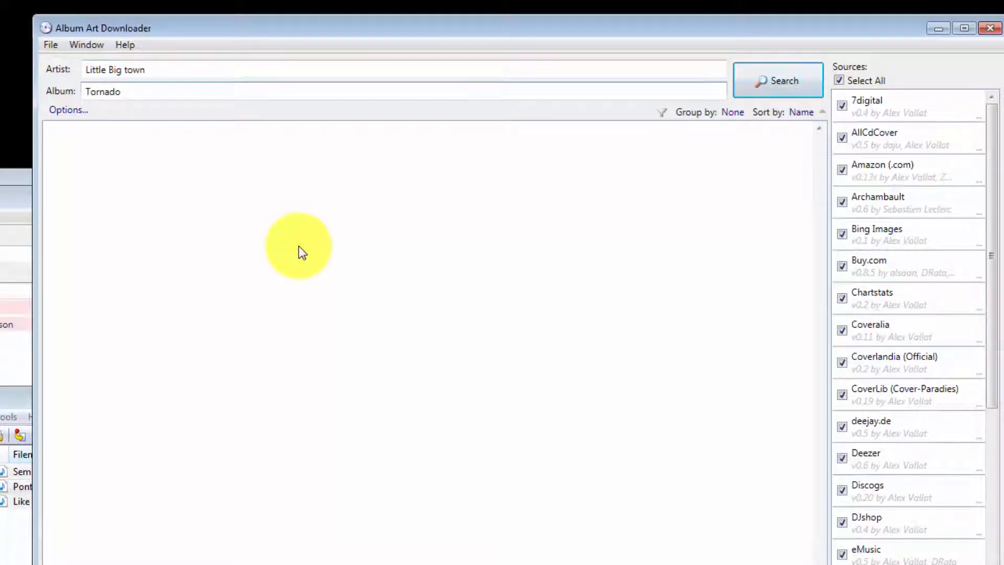
pyautogui.press('Return')
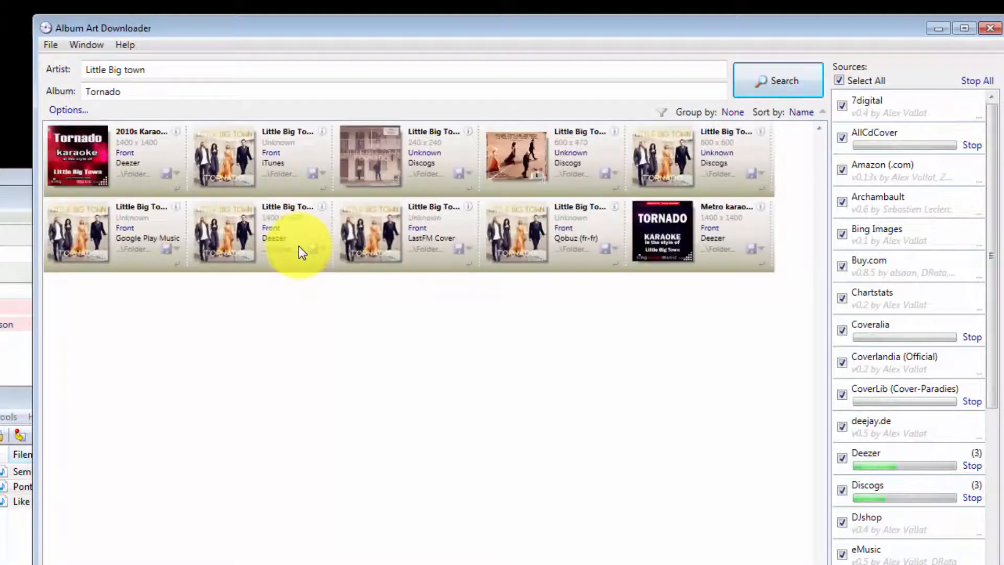
# Step: Show the search options and save the 600 x 600 Discogs cover with the four band members as Tornado.jpg in the music folder
pyautogui.hotkey('alt', 'o')
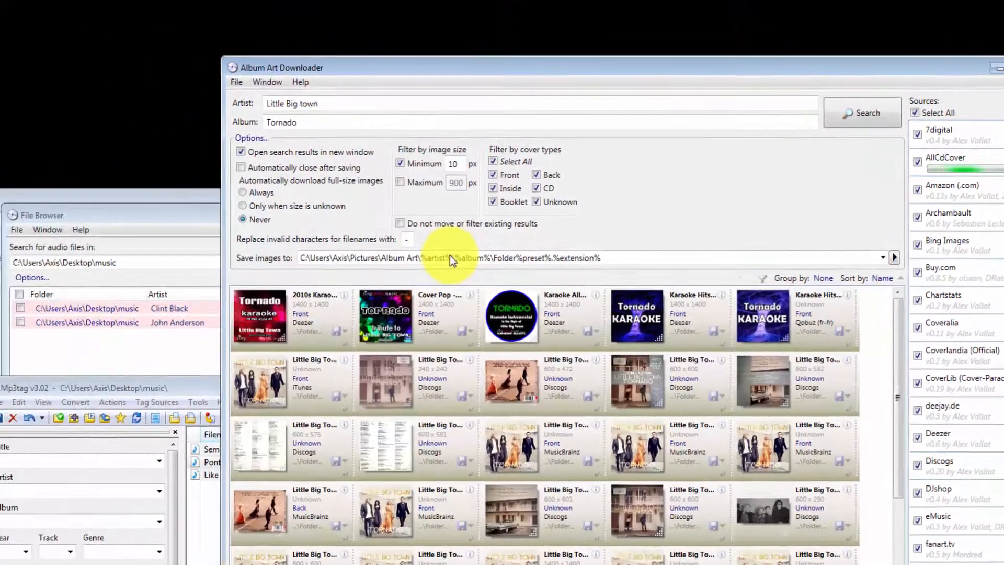
pyautogui.scroll(-3, 554, 274)
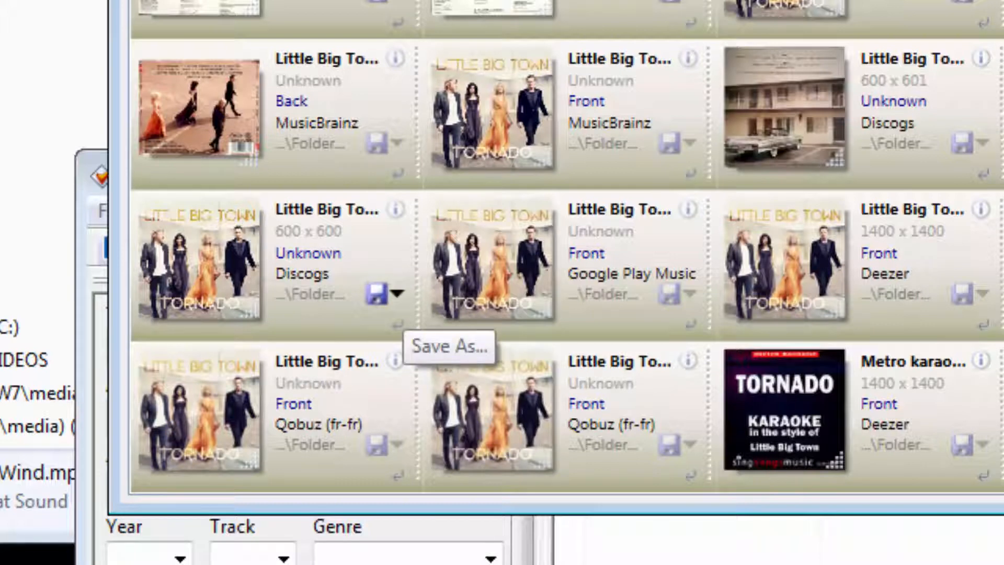
pyautogui.click(397, 293)
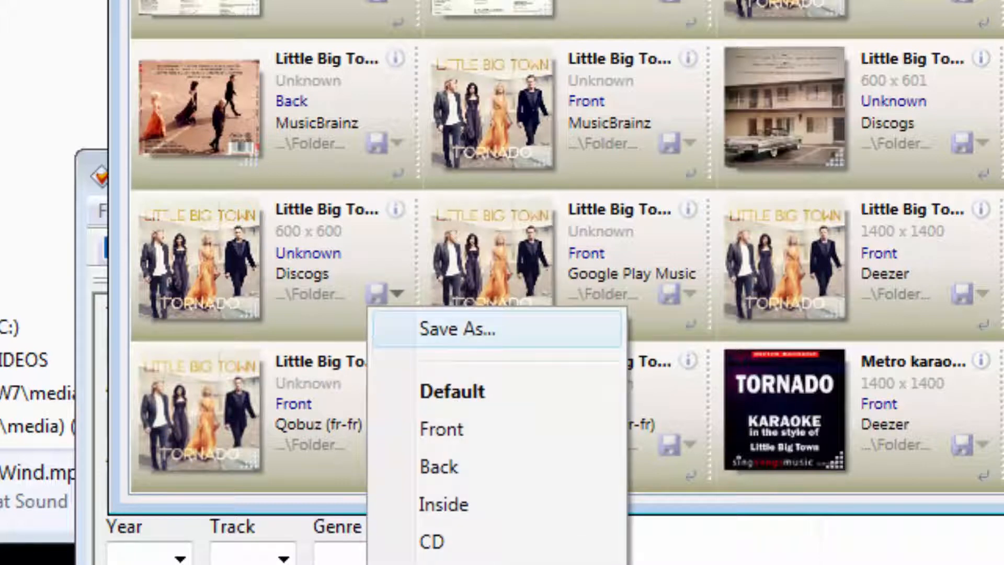
pyautogui.click(458, 328)
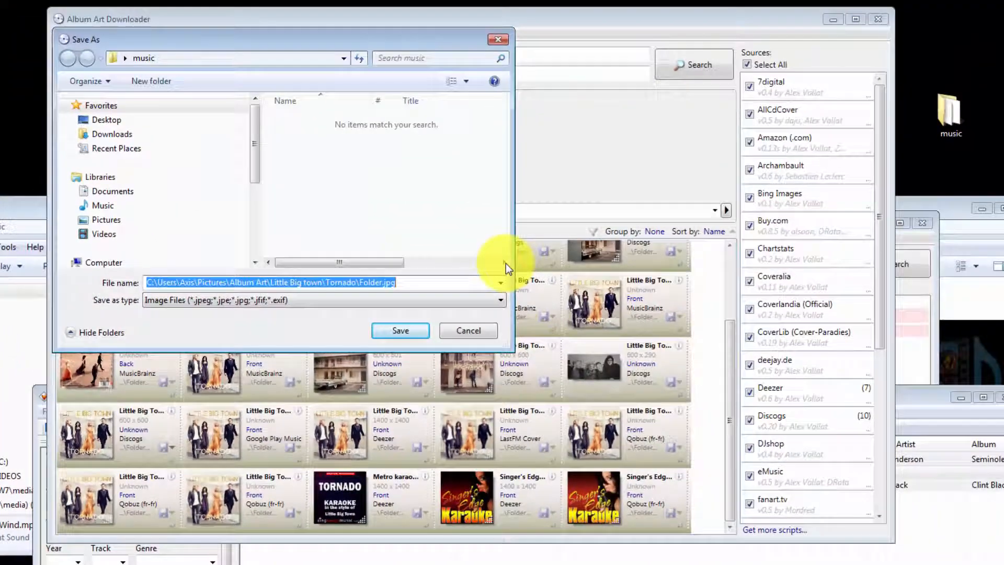
pyautogui.click(371, 282)
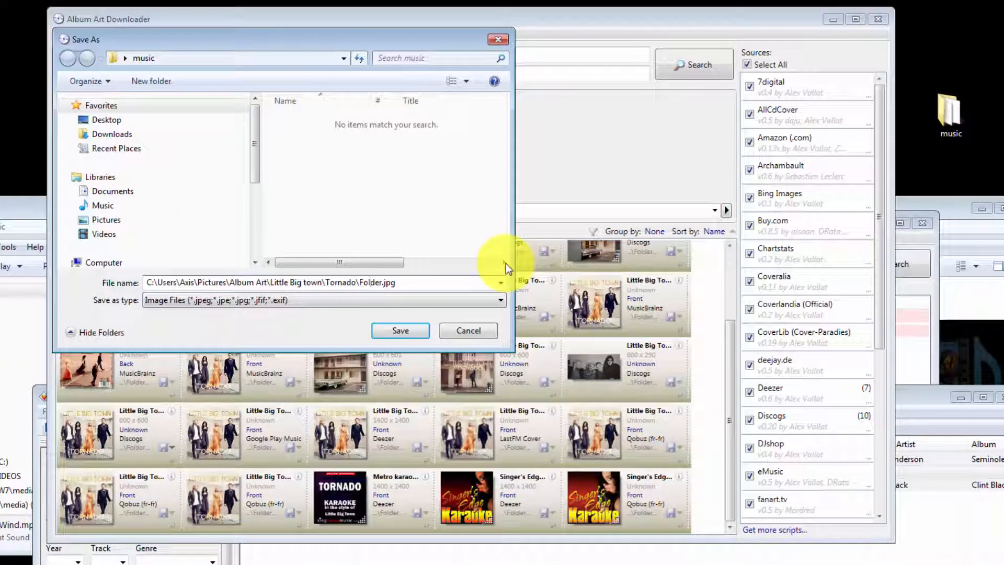
pyautogui.press('Right')
pyautogui.press('Right')
pyautogui.press('Right')
pyautogui.hotkey('shift', 'Home')
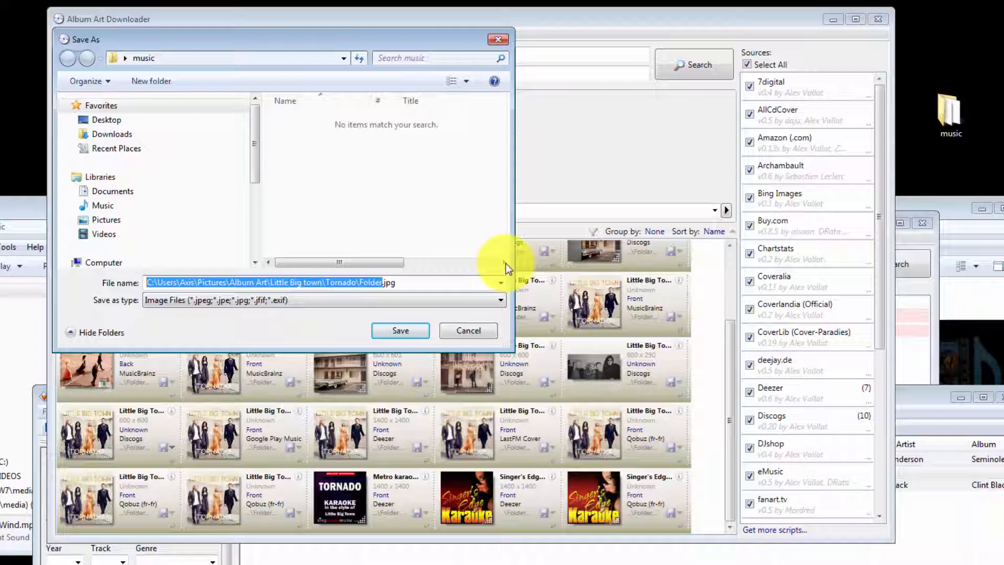
pyautogui.write('Tornado')
pyautogui.press('Return')
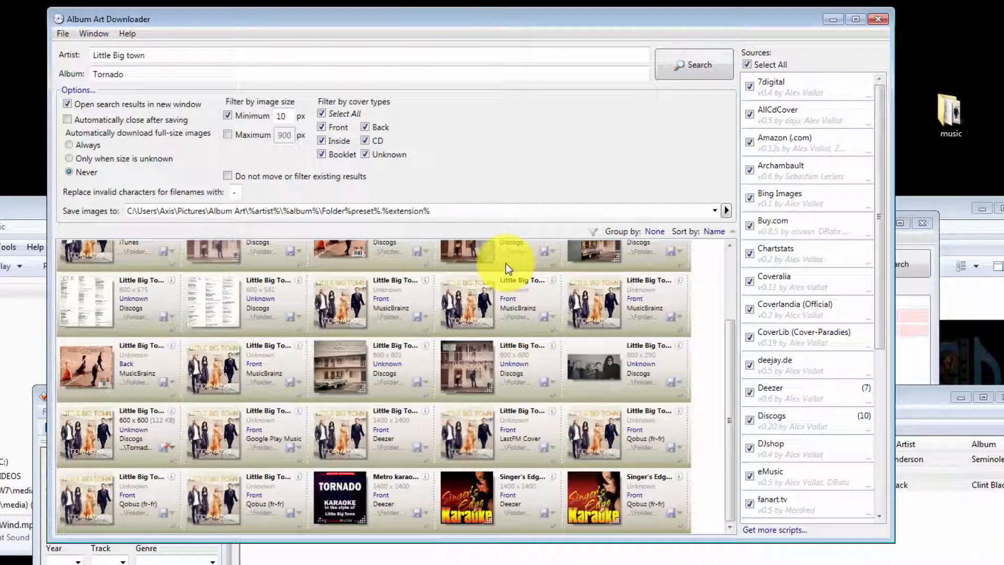
# Step: Check the music folder for the saved Tornado.jpg and return to Album Art Downloader
pyautogui.press('Tab')
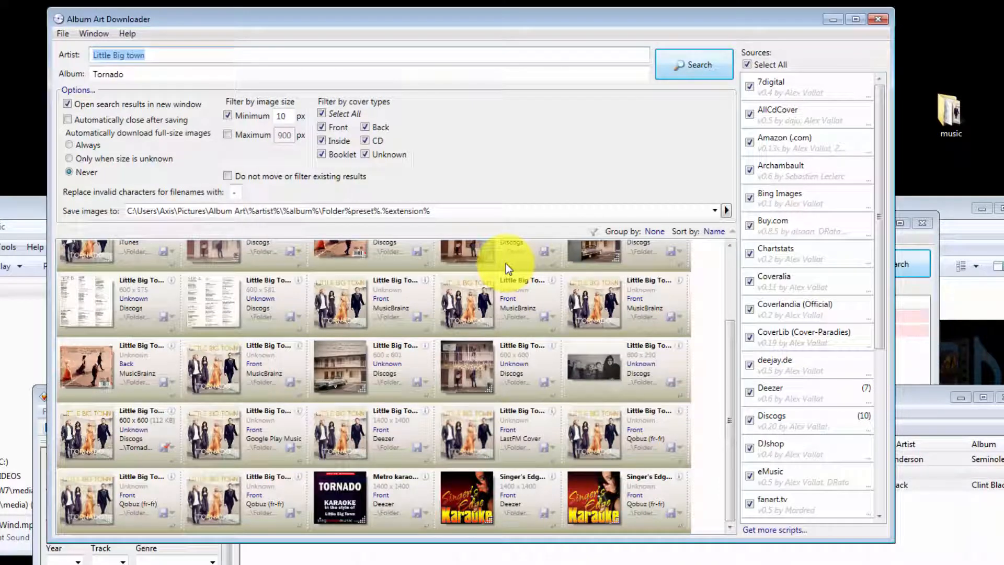
pyautogui.hotkey('alt', 'Tab')
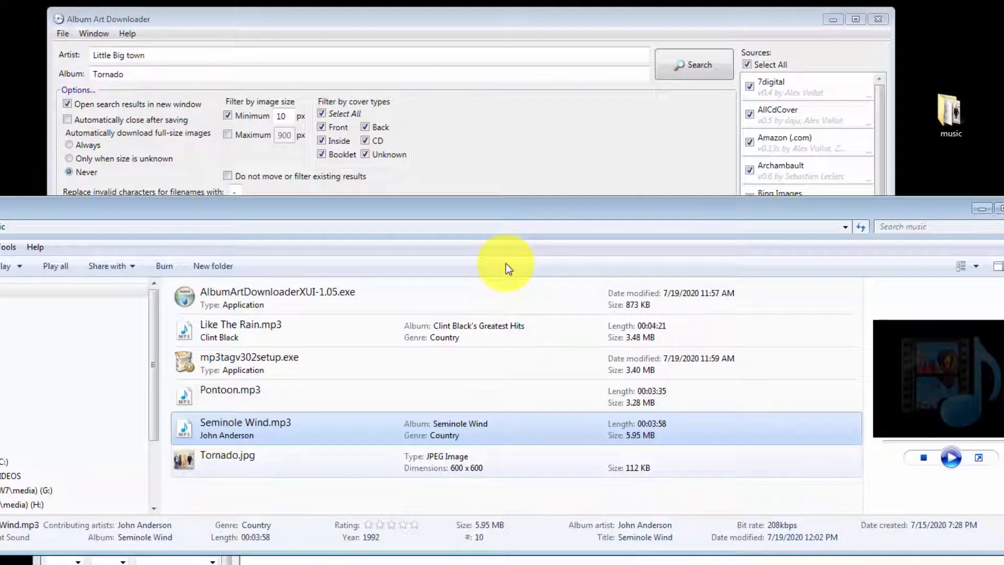
pyautogui.hotkey('alt', 'Tab')
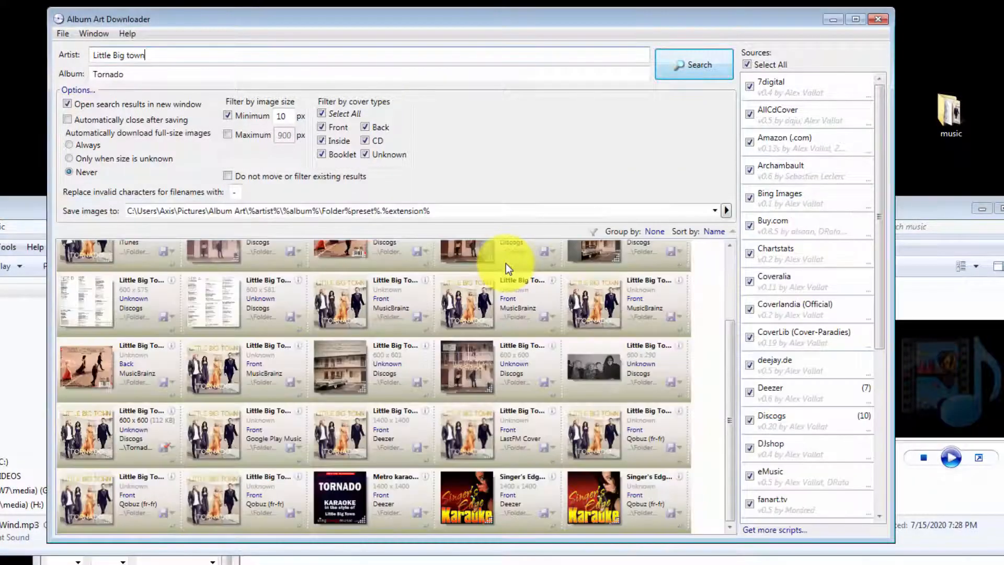
# Step: Search for album artwork with the artist Clint Black and the album Greatest Hits
pyautogui.write('Clint Black')
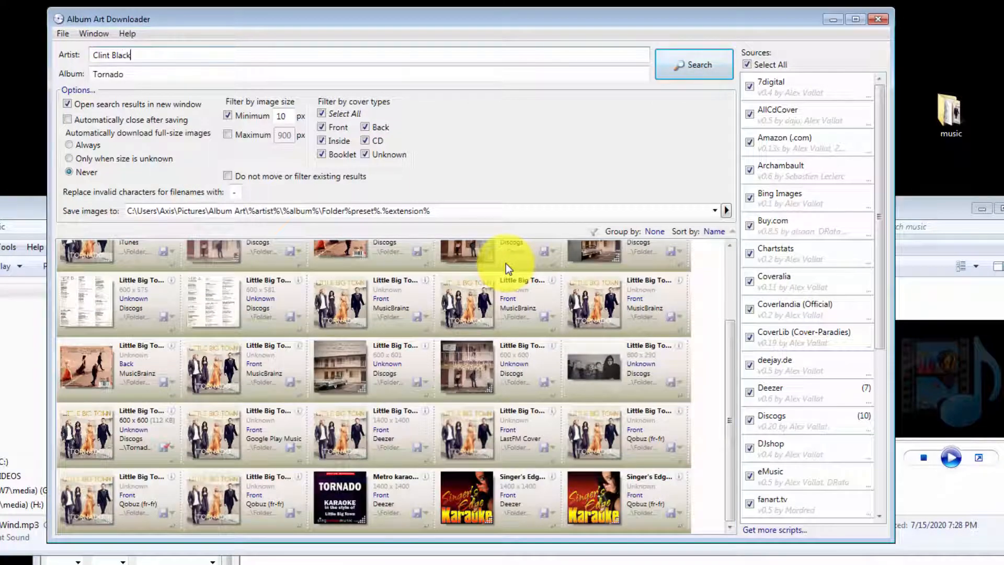
pyautogui.press('Tab')
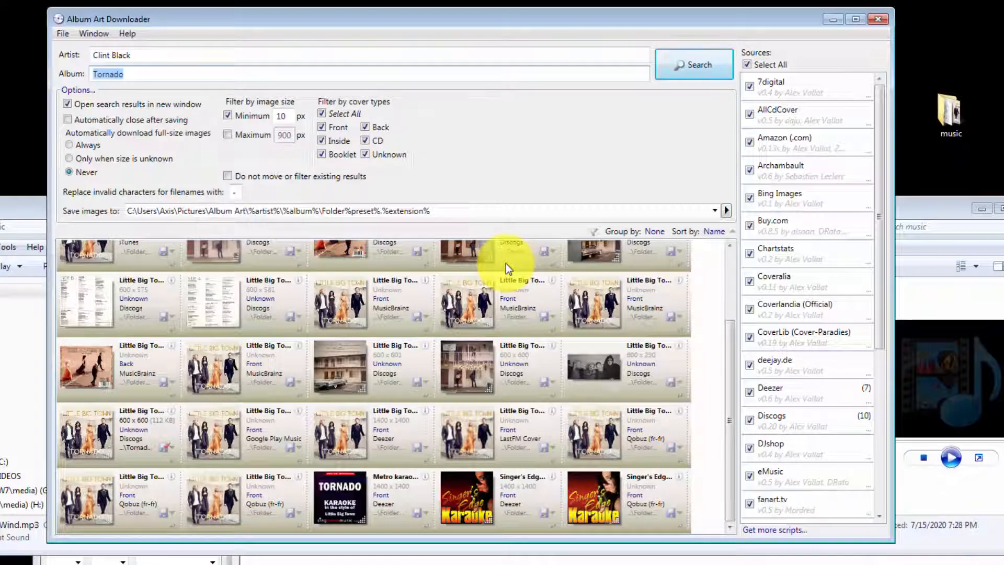
pyautogui.write('Gea')
pyautogui.press('BackSpace')
pyautogui.press('BackSpace')
pyautogui.press('BackSpace')
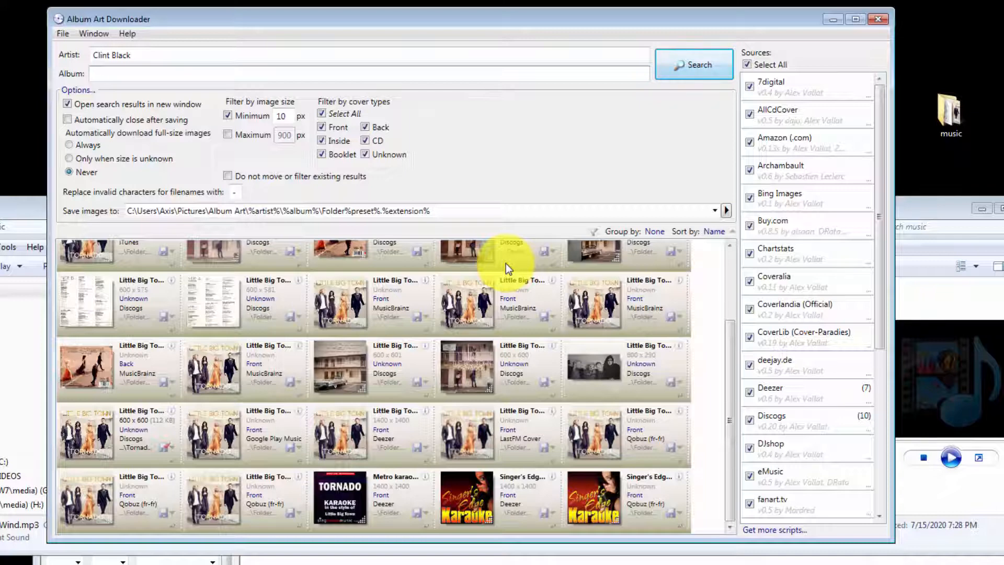
pyautogui.write('Greatest Hits')
pyautogui.press('Return')
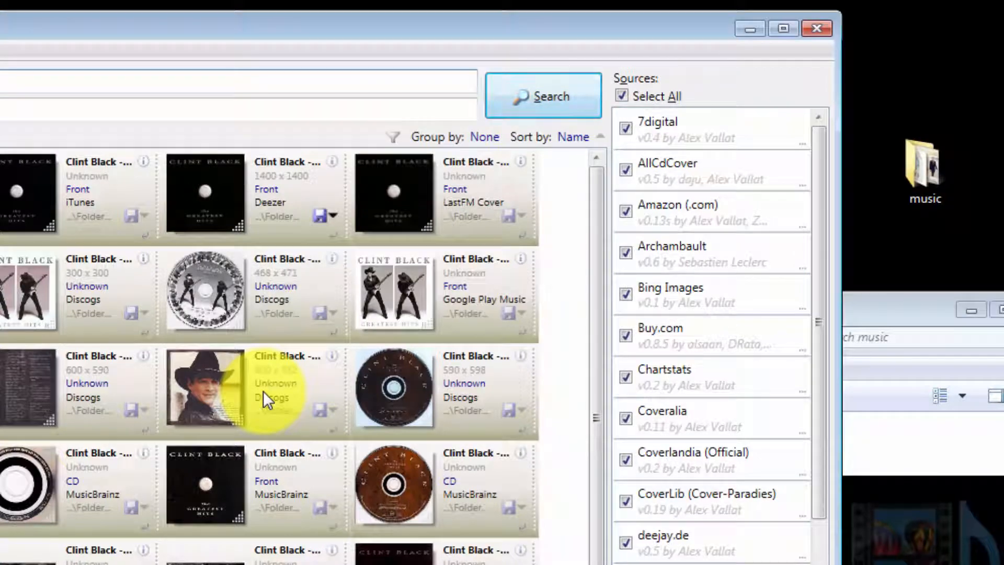
# Step: Save the 1400 x 1400 black Deezer front cover in the music folder, named after the song Like The Rain
pyautogui.click(334, 215)
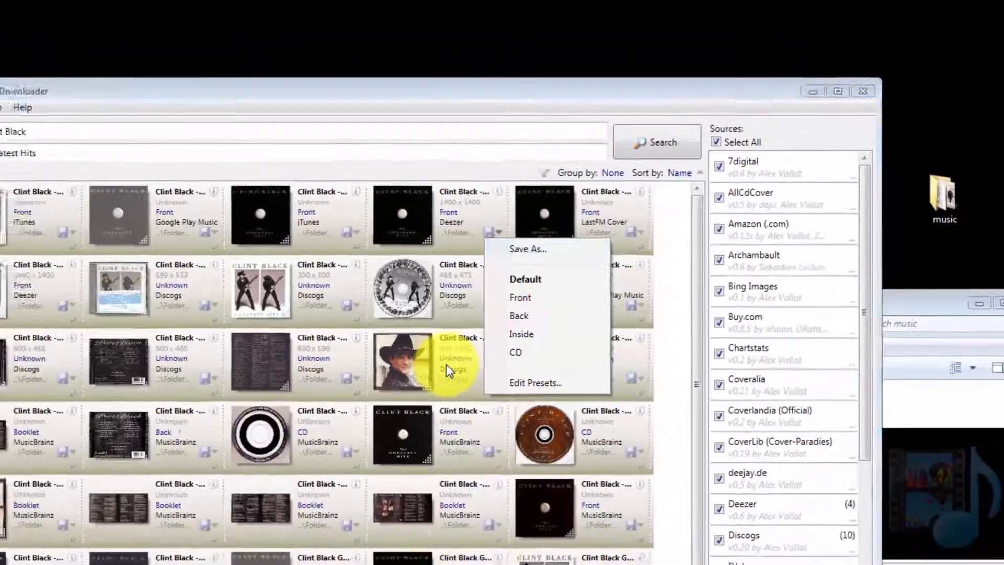
pyautogui.click(434, 242)
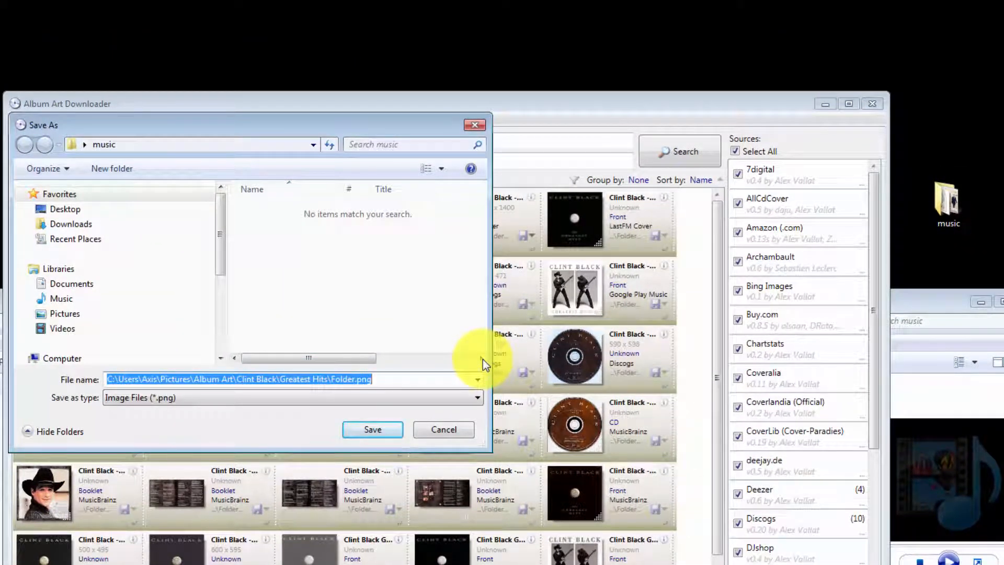
pyautogui.write('Like the')
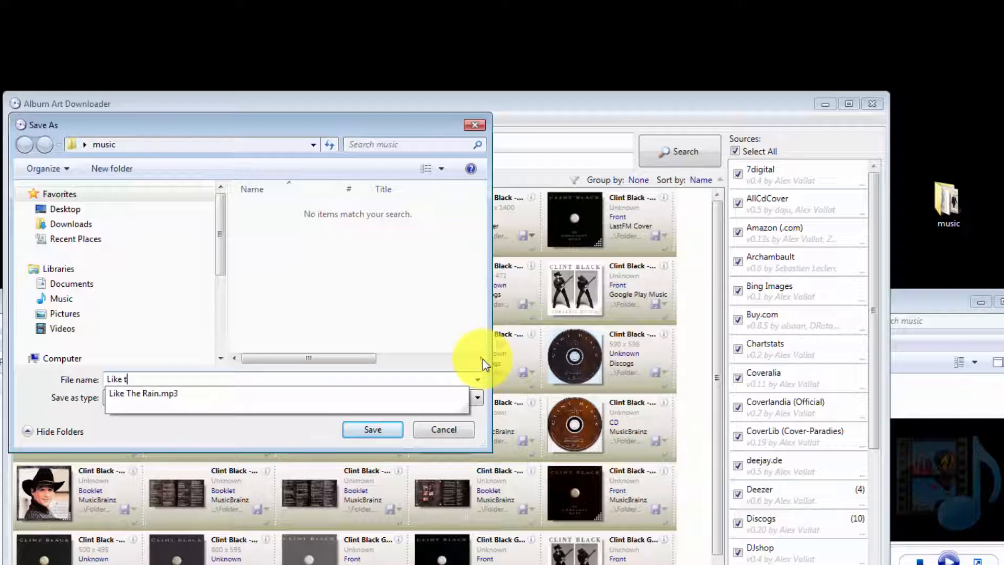
pyautogui.write('in')
pyautogui.press('Return')
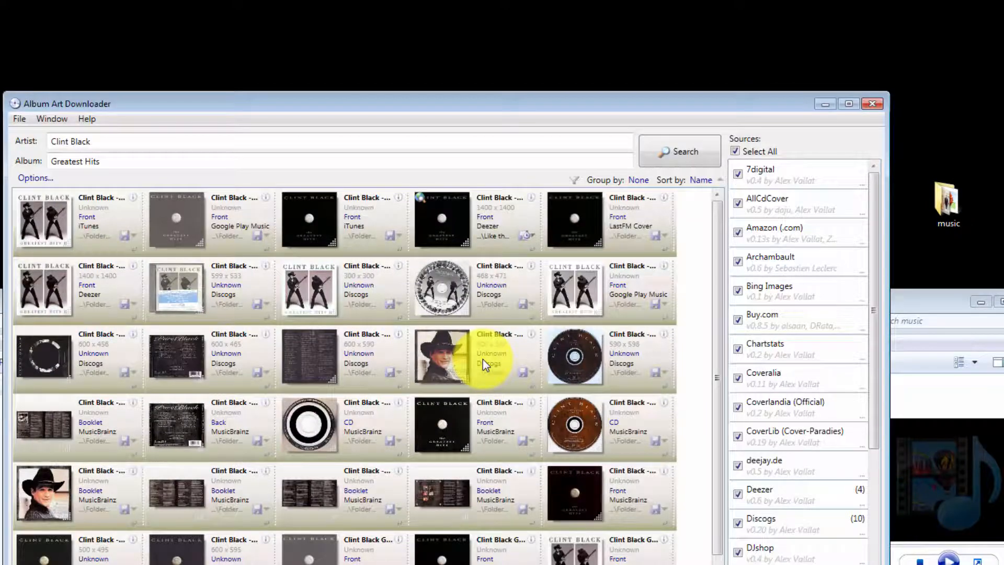
# Step: Search for album artwork with the artist John Anderson and the album Seminole Wind, copying the album name from the song's file name
pyautogui.press('Tab')
pyautogui.hotkey('ctrl', 'a')
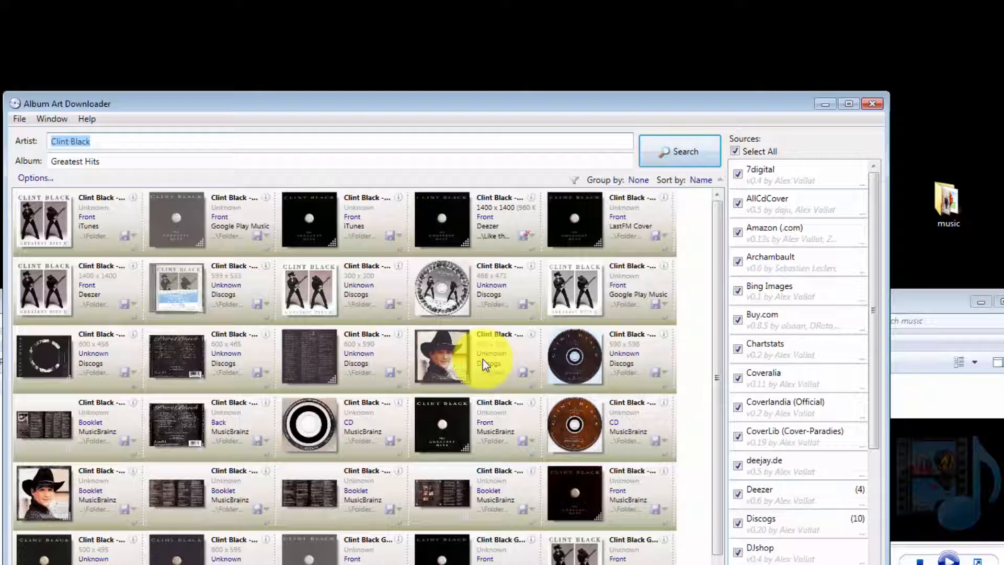
pyautogui.write('John Anderson')
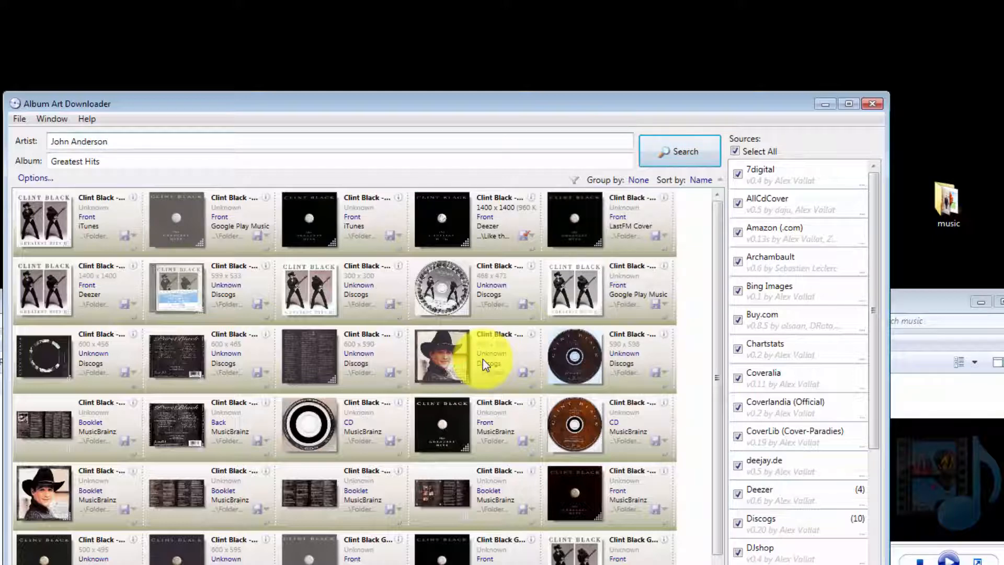
pyautogui.press('Tab')
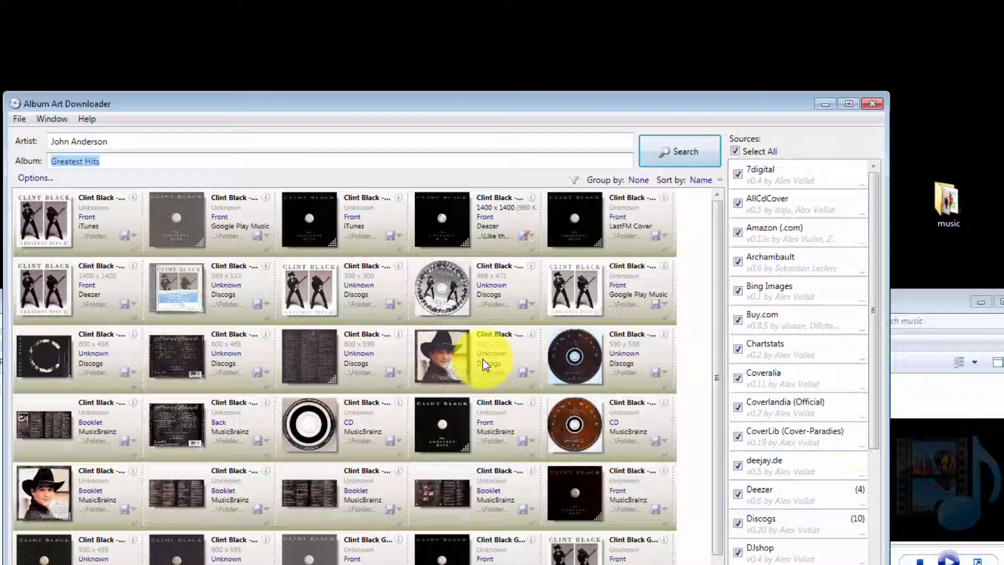
pyautogui.hotkey('alt', 'Tab')
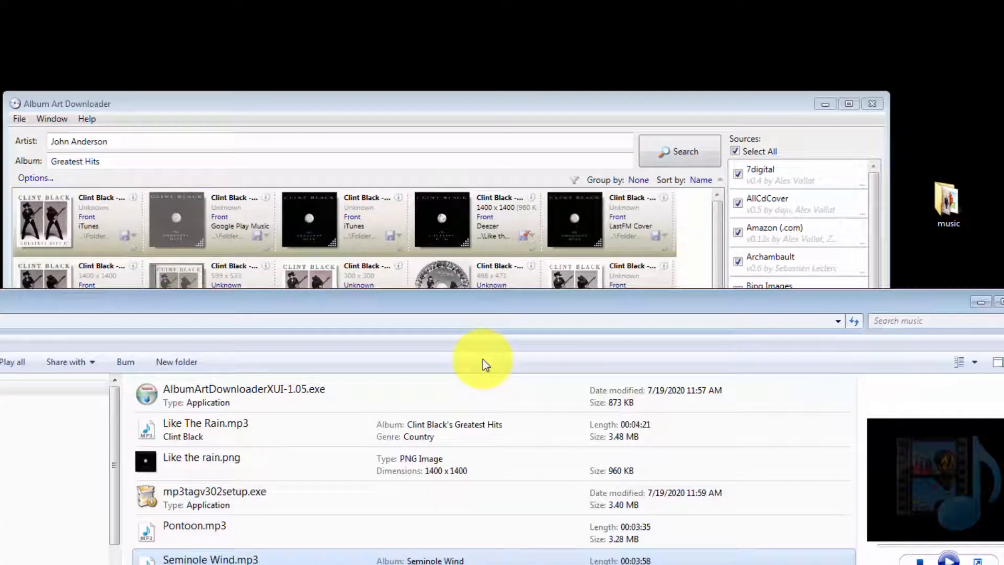
pyautogui.press('F2')
pyautogui.hotkey('ctrl', 'c')
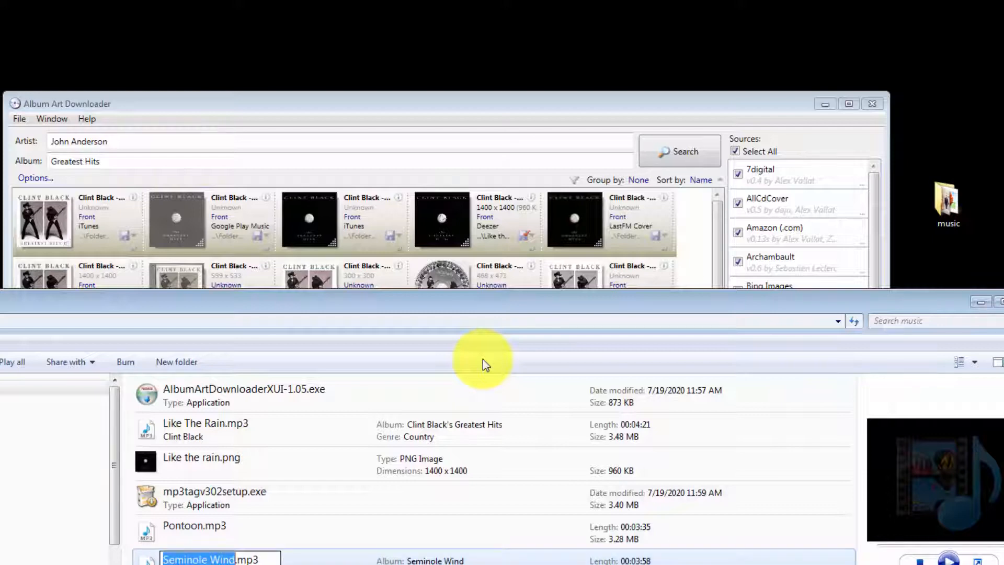
pyautogui.hotkey('alt', 'Tab')
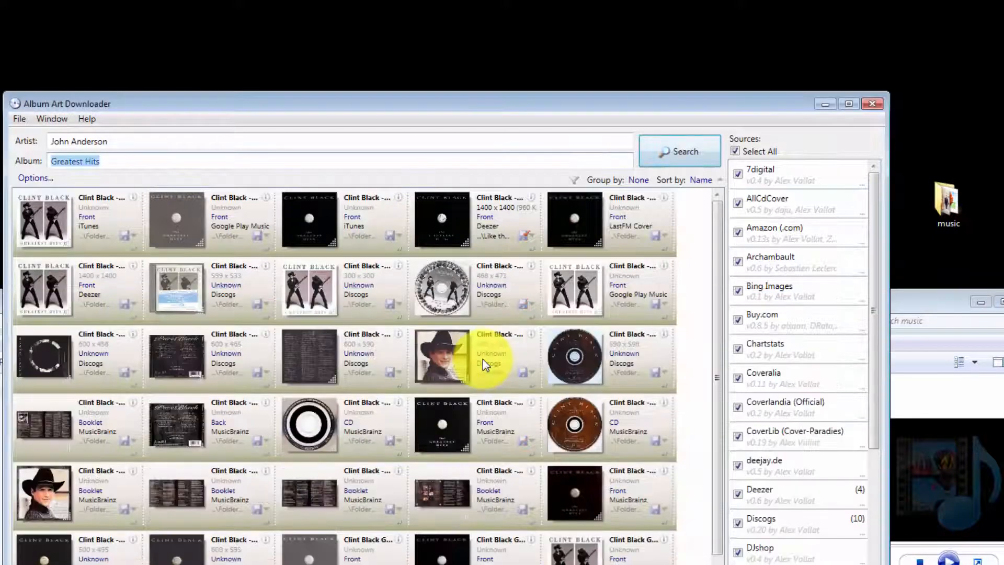
pyautogui.hotkey('ctrl', 'v')
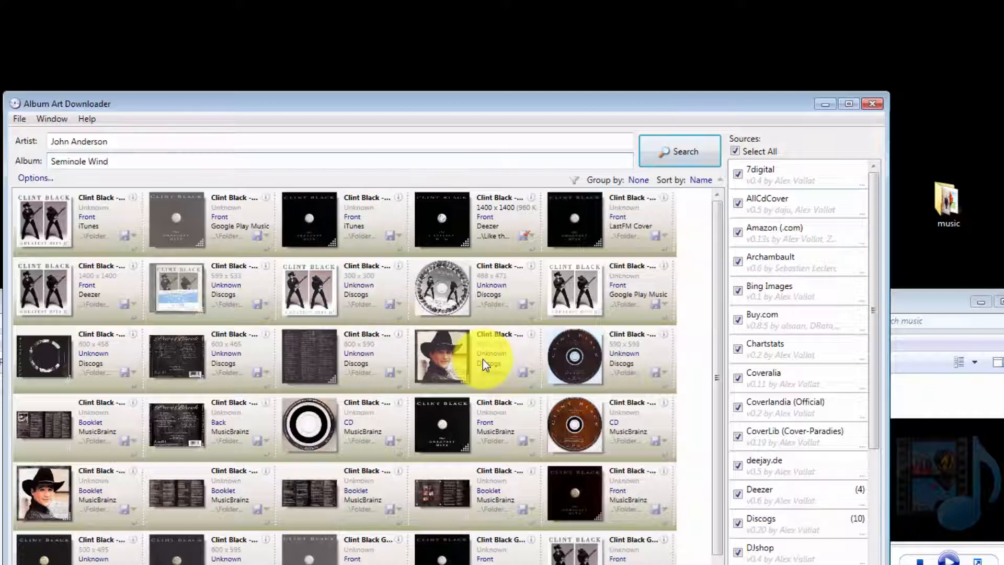
pyautogui.press('Return')
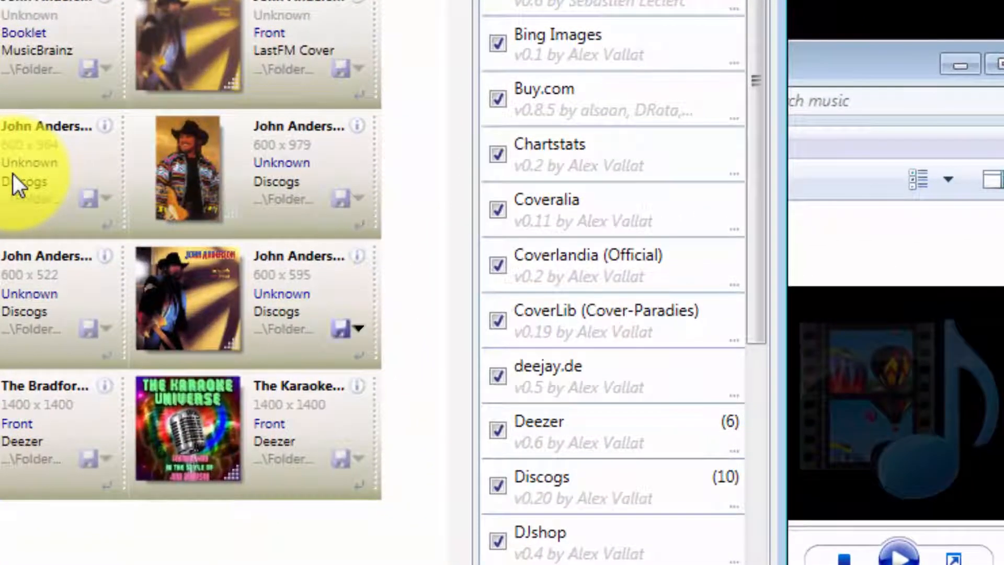
# Step: Save the 600 x 595 Discogs cover as Seminole Wind.jpg in the music folder and close the File Browser
pyautogui.click(358, 329)
pyautogui.click(408, 358)
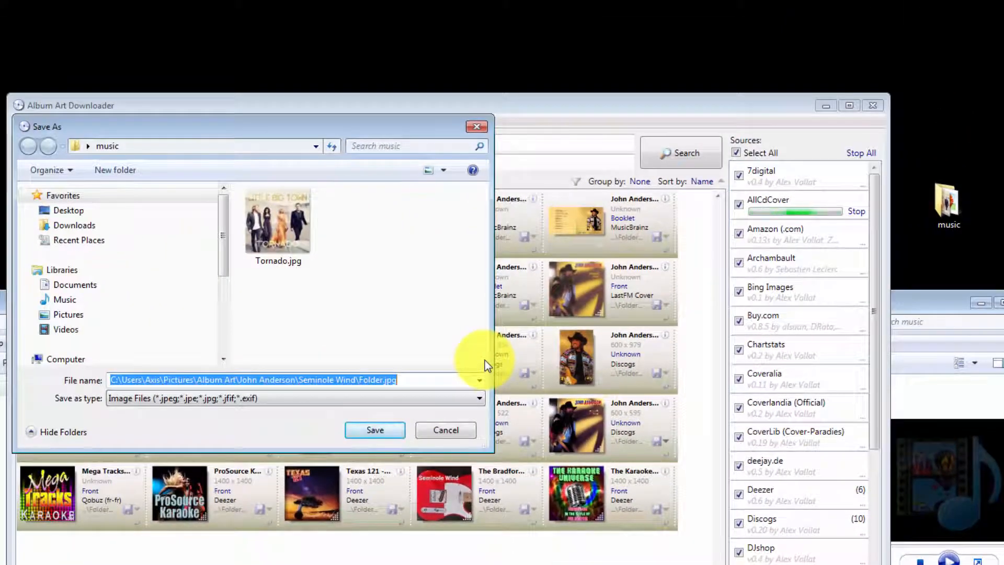
pyautogui.hotkey('ctrl', 'v')
pyautogui.press('Return')
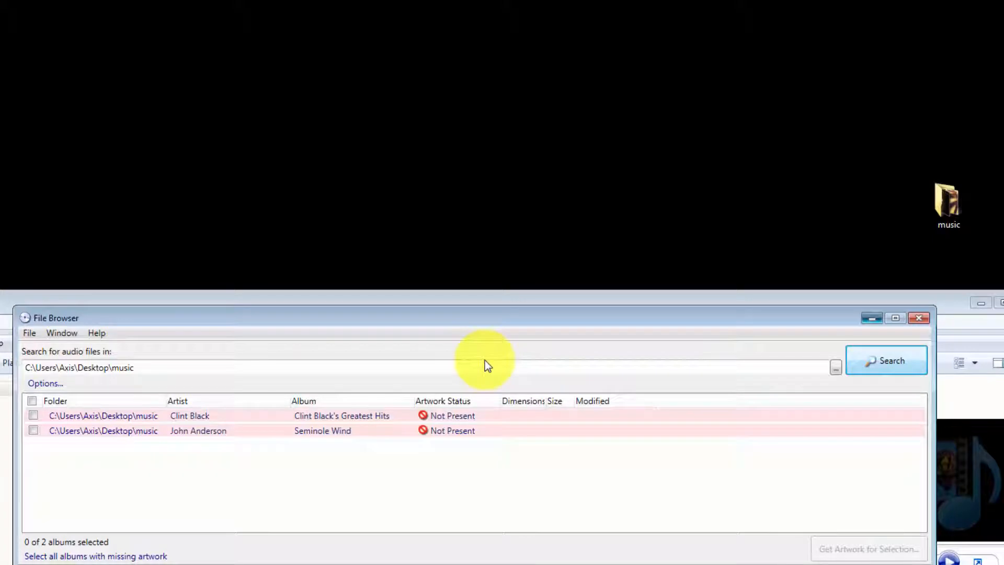
pyautogui.hotkey('alt', 'F4')
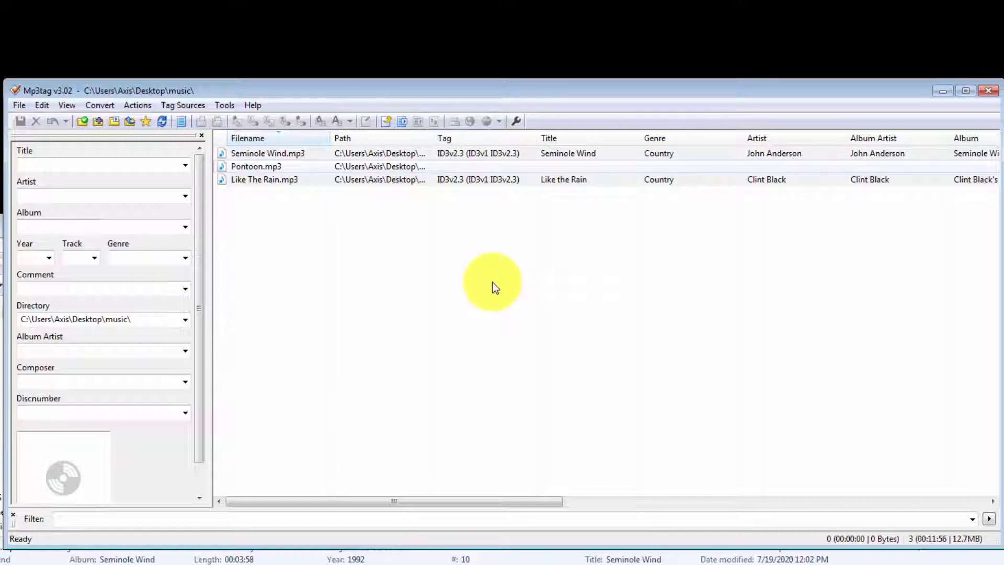
# Step: In Mp3tag, give Pontoon.mp3 the title Pontoon, the artist Little Big Town and the album Tornado
pyautogui.press('Down')
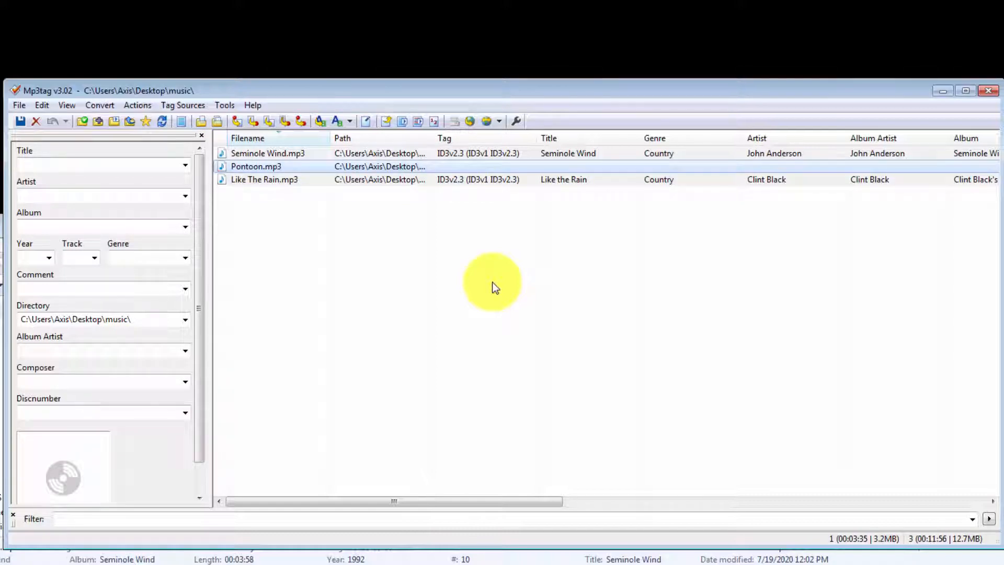
pyautogui.press('Tab')
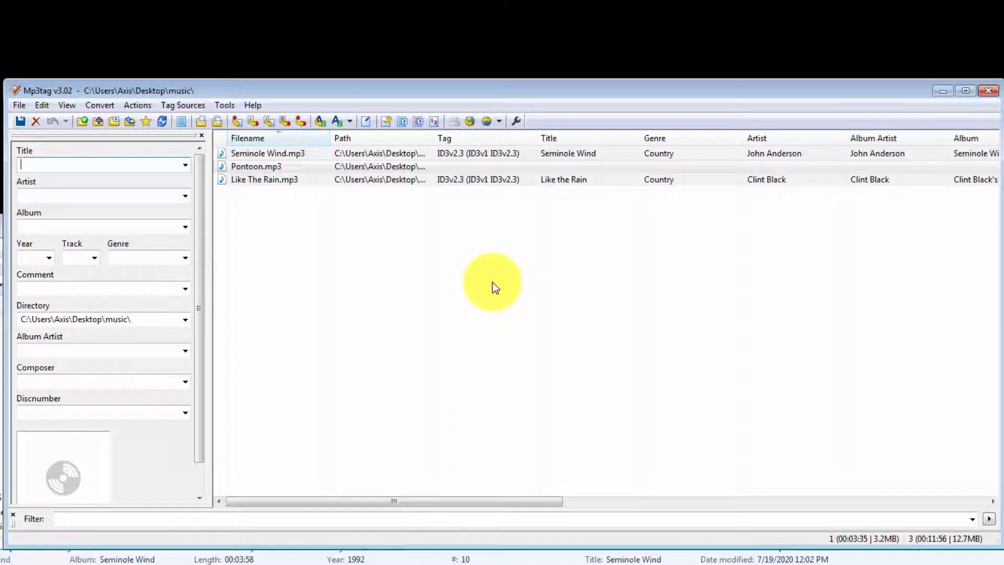
pyautogui.write('Pontoon')
pyautogui.press('Tab')
pyautogui.write('Little ')
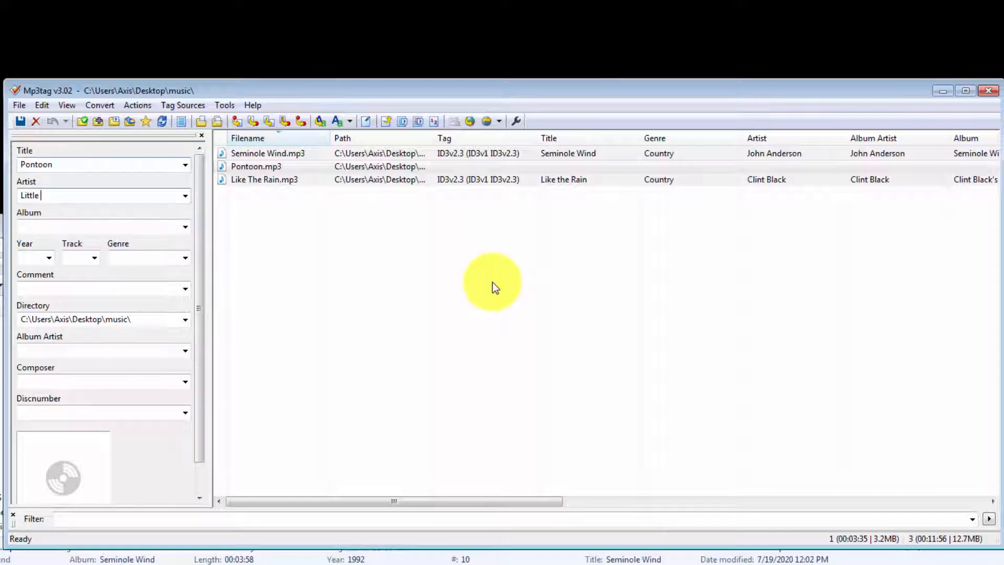
pyautogui.write('Big Town')
pyautogui.press('Tab')
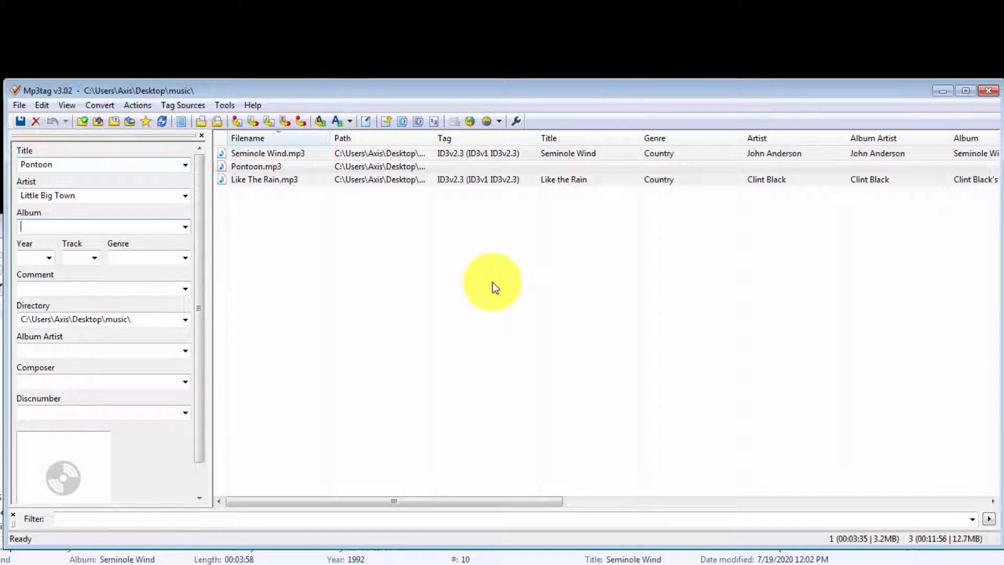
pyautogui.write('Tornado')
# Step: Check the song's Wikipedia page, set Pontoon.mp3's year to 2012, genre to Country and album artist to Little Big Town, and save the tag
pyautogui.hotkey('alt', 'Tab')
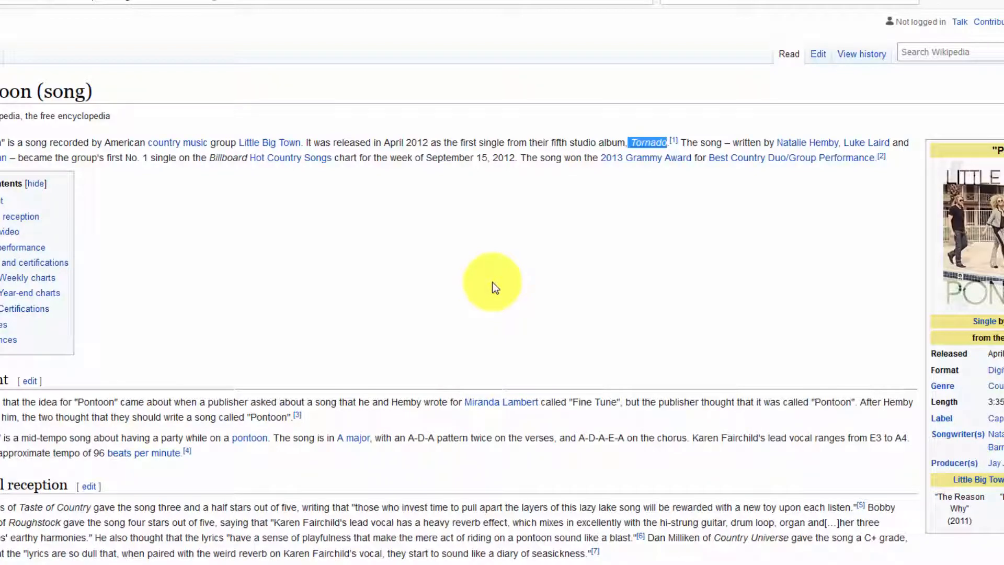
pyautogui.hotkey('alt', 'Tab')
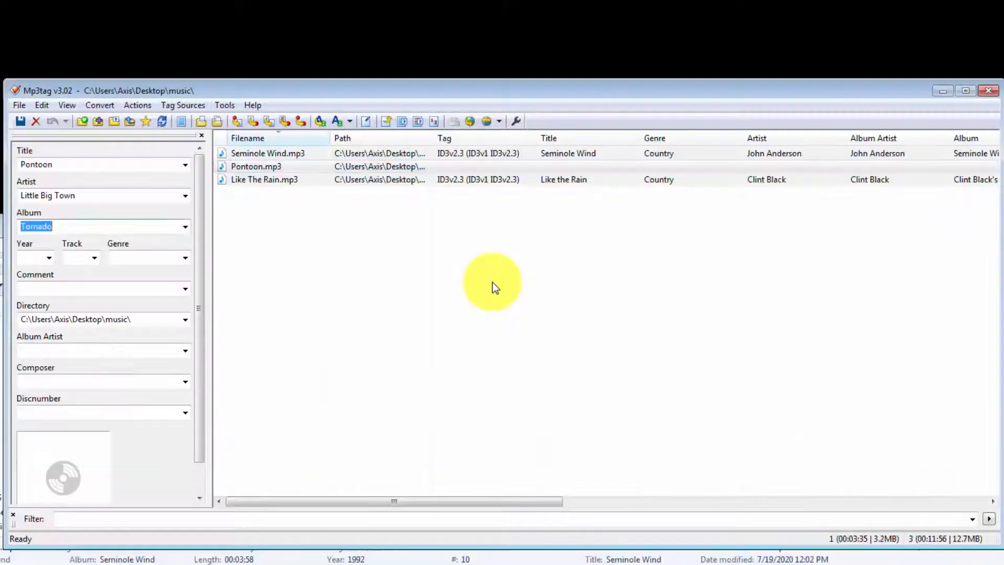
pyautogui.press('Tab')
pyautogui.write('2012')
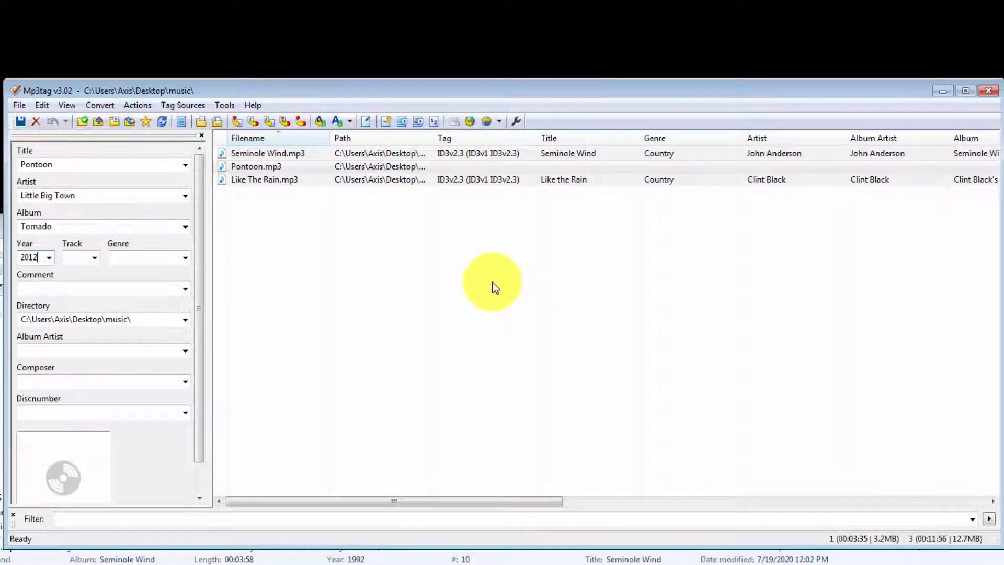
pyautogui.press('Tab')
pyautogui.press('Down')
pyautogui.press('Escape')
pyautogui.press('Tab')
pyautogui.write('contry')
pyautogui.press('Return')
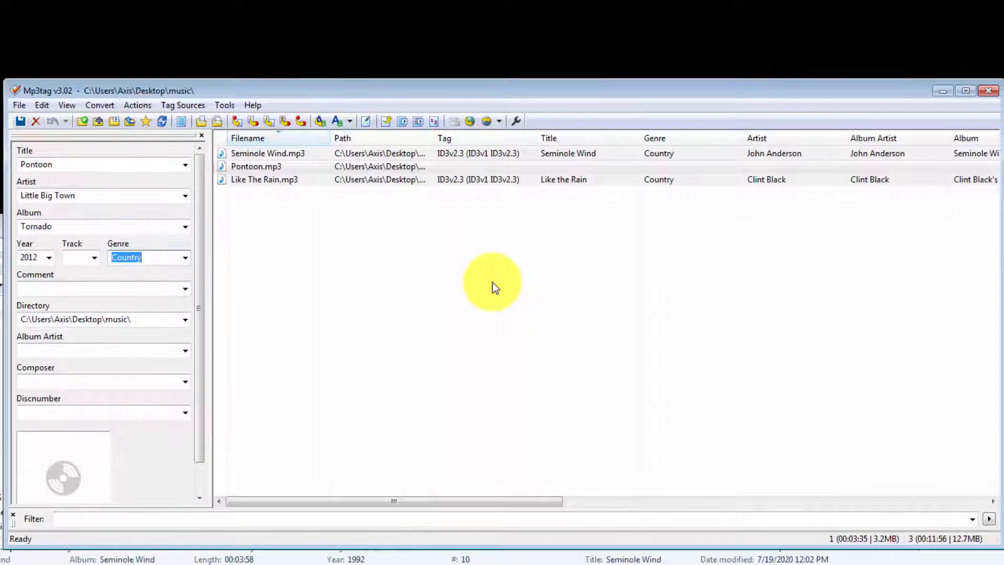
pyautogui.hotkey('ctrl', 's')
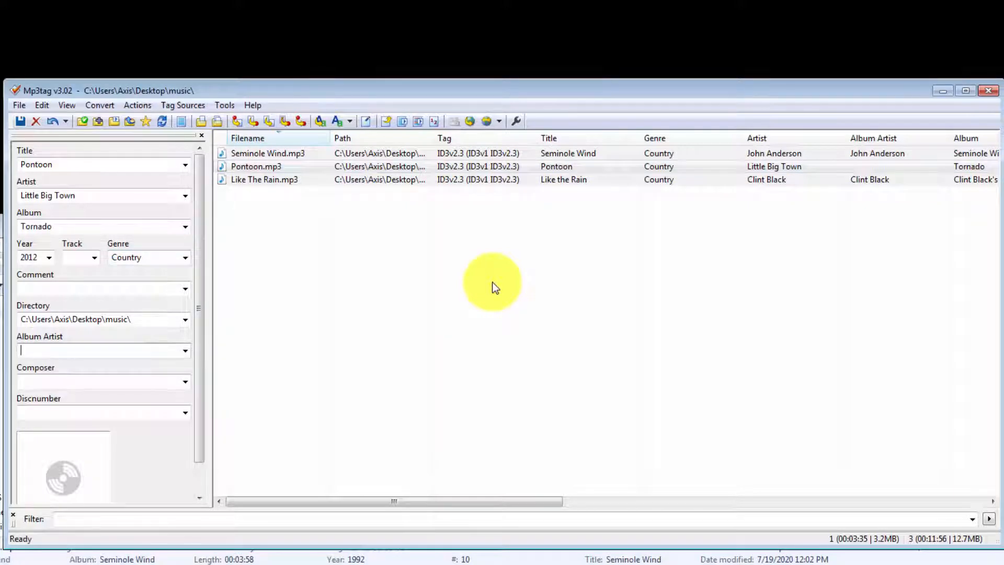
pyautogui.write('Little Big Town')
pyautogui.hotkey('ctrl', 's')
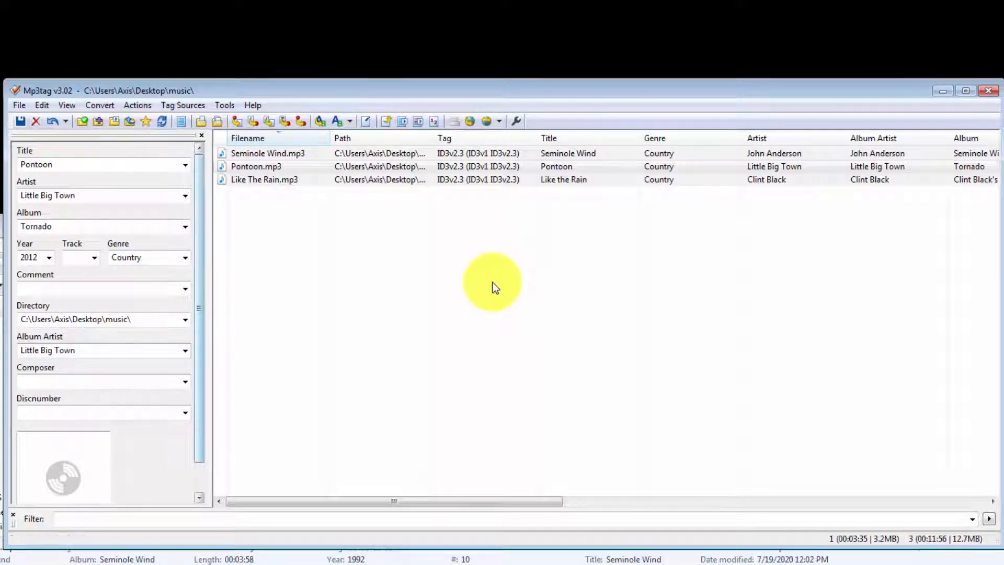
# Step: Add Tornado.jpg from the music folder as the cover of Pontoon.mp3 and save the tag
pyautogui.scroll(-1, 495, 287)
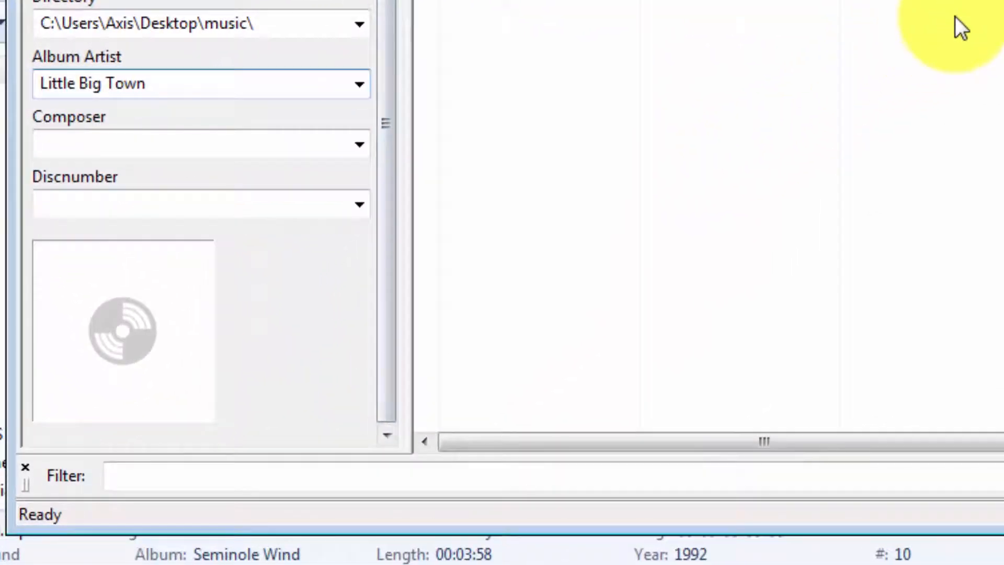
pyautogui.press('super+shift+Up')
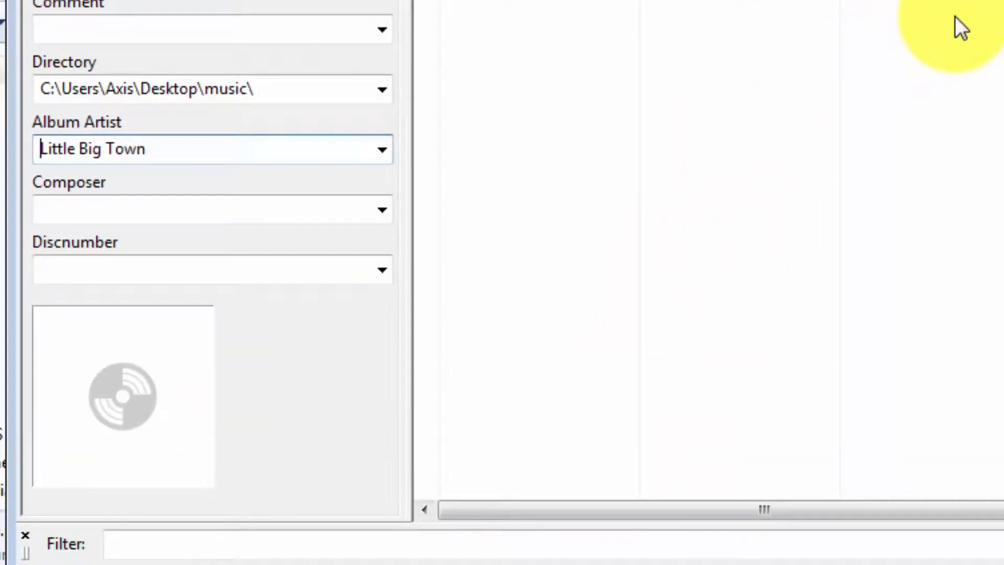
pyautogui.rightClick(128, 339)
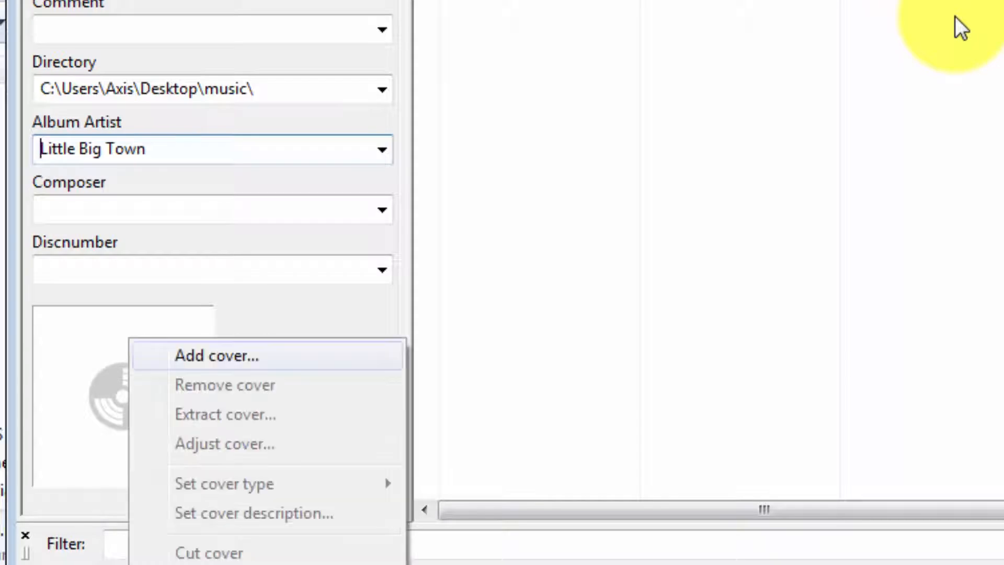
pyautogui.click(217, 356)
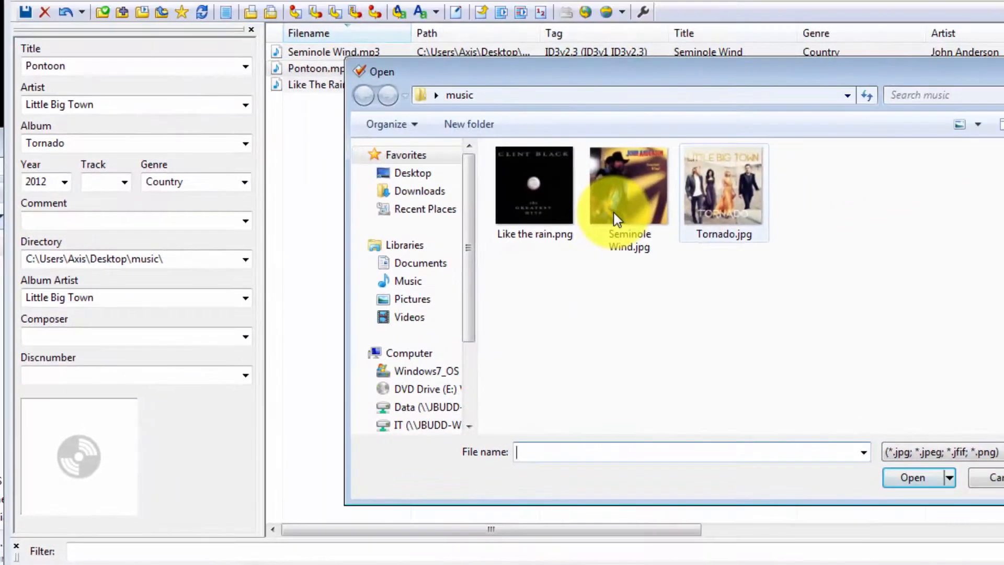
pyautogui.click(723, 189)
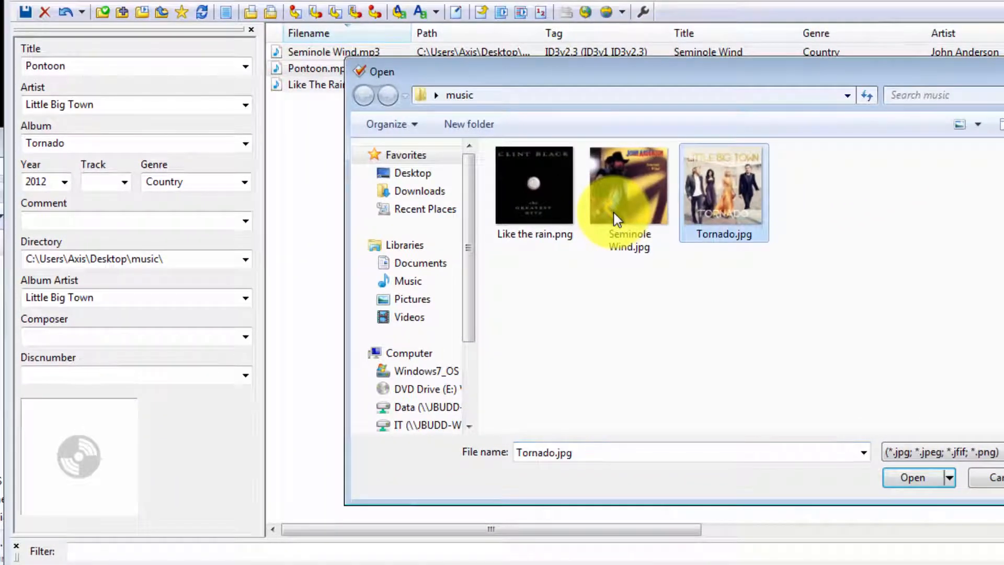
pyautogui.press('Return')
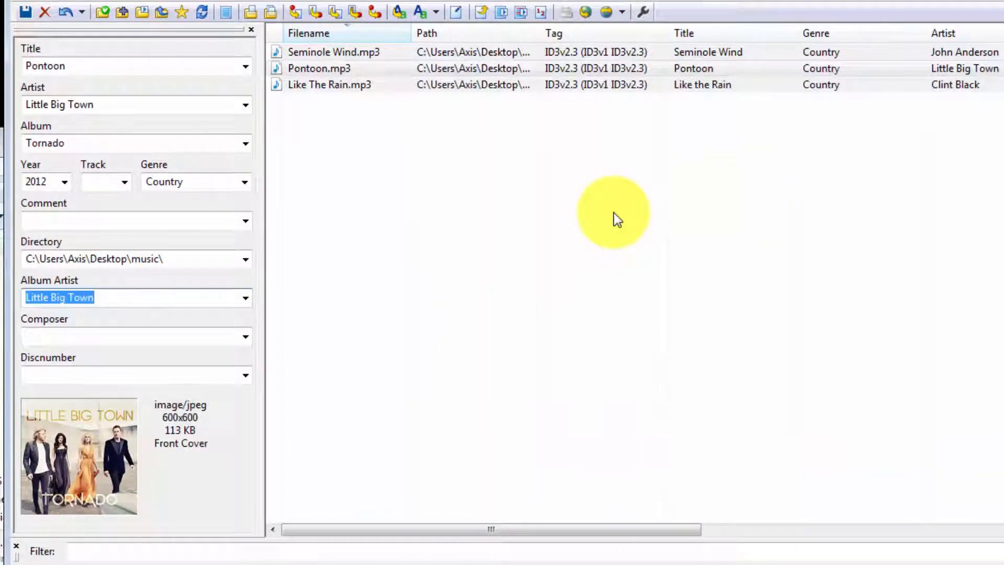
pyautogui.hotkey('ctrl', 's')
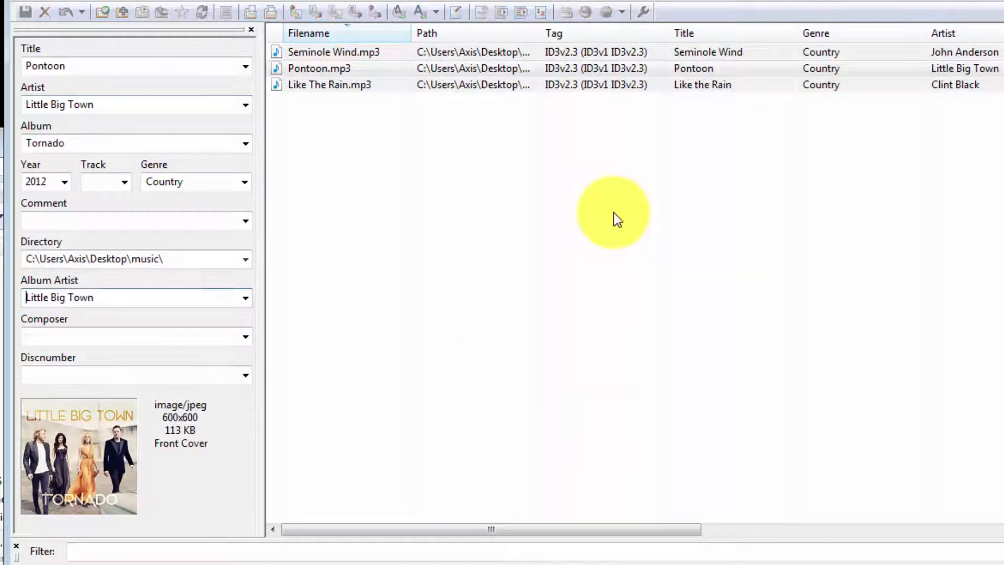
# Step: Add Seminole Wind.jpg from the music folder as the cover of Seminole Wind.mp3 and save the tag
pyautogui.hotkey('alt', 'Tab')
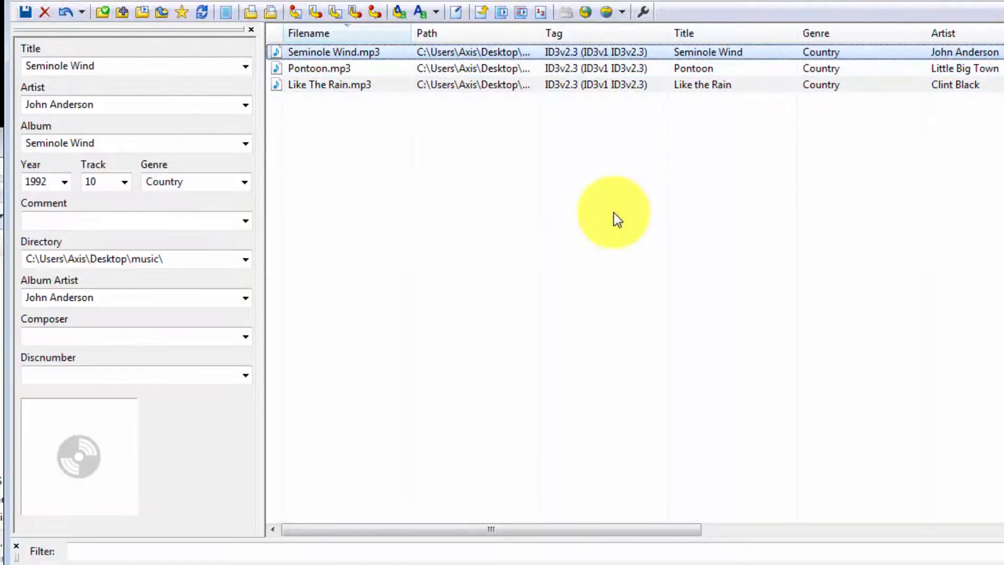
pyautogui.rightClick(97, 436)
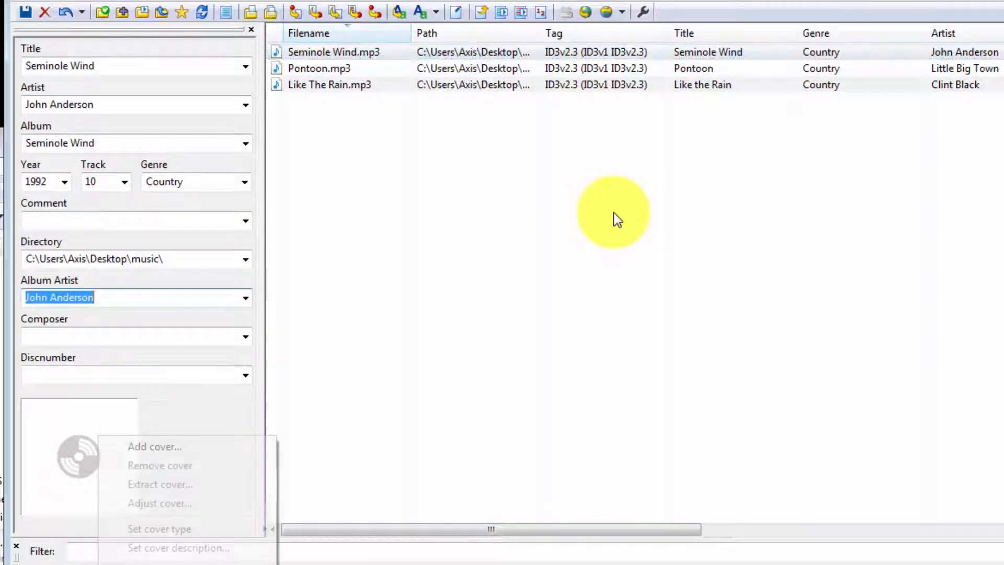
pyautogui.click(155, 446)
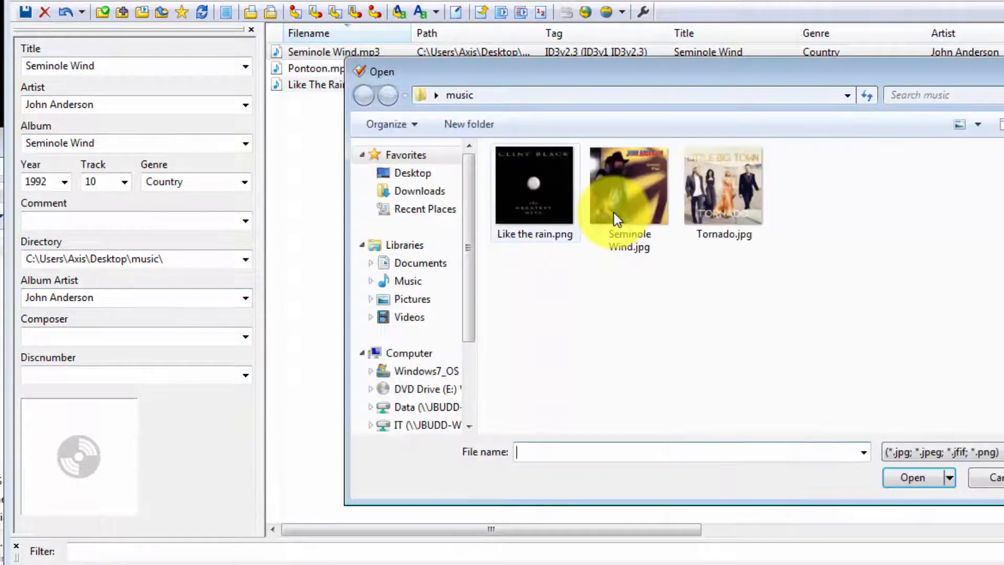
pyautogui.click(613, 212)
pyautogui.doubleClick(613, 212)
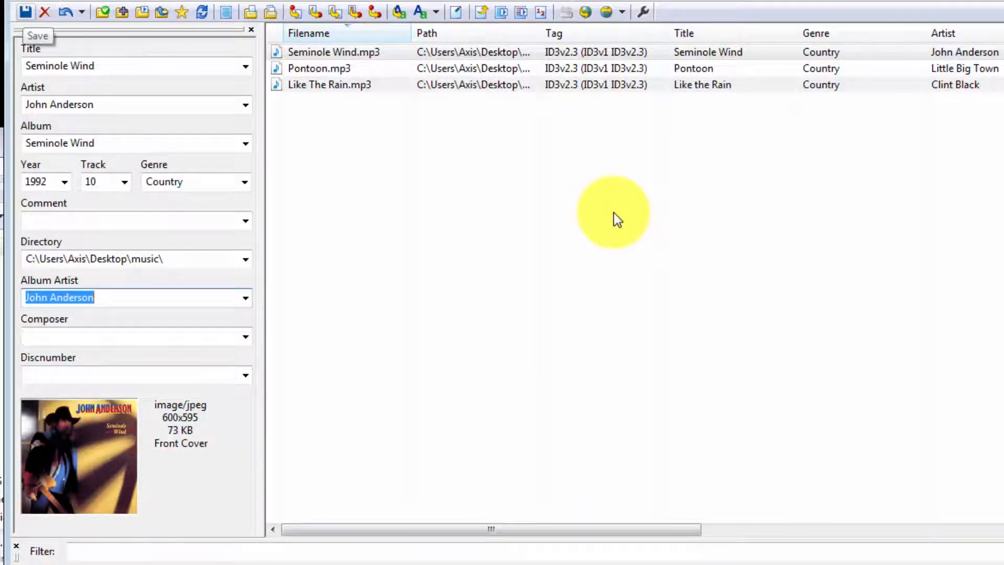
pyautogui.hotkey('ctrl', 's')
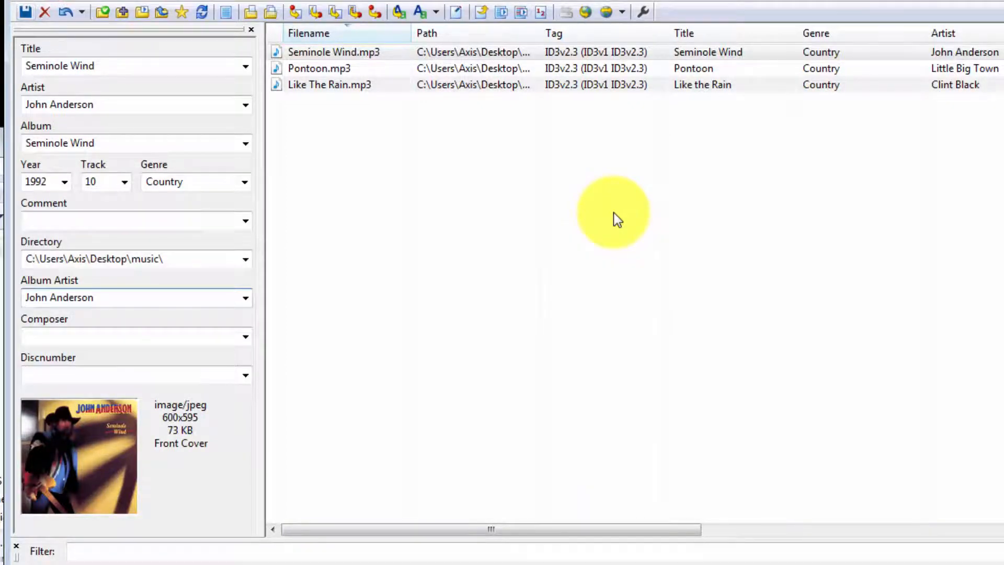
# Step: Add Like the rain.png from the music folder as the cover of Like The Rain.mp3 and save the tag
pyautogui.click(329, 85)
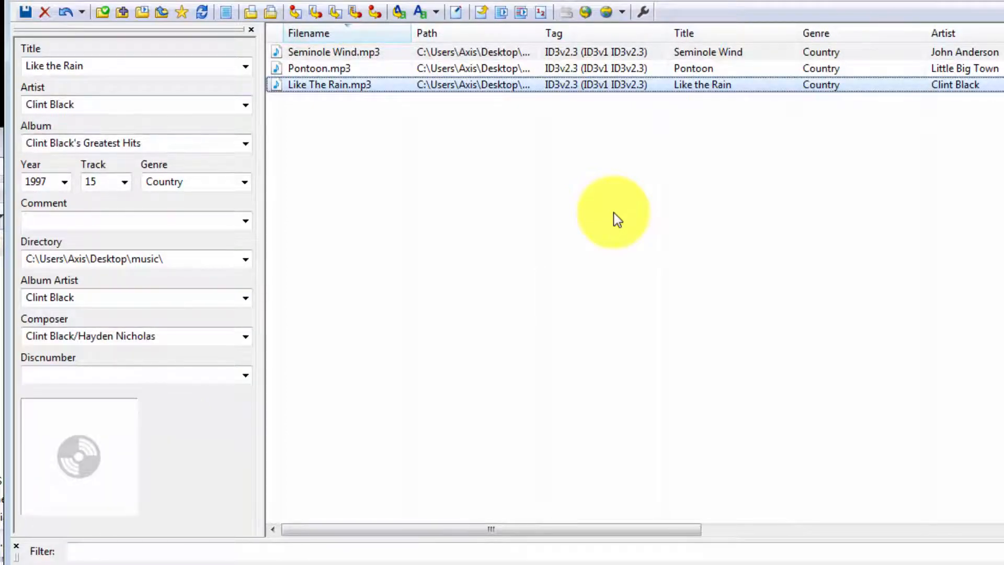
pyautogui.rightClick(78, 421)
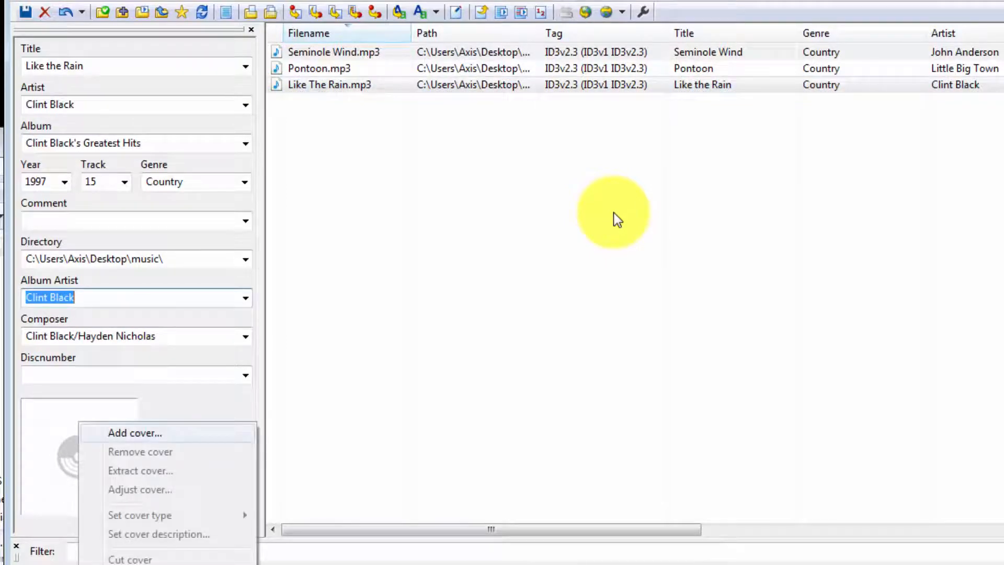
pyautogui.press('Return')
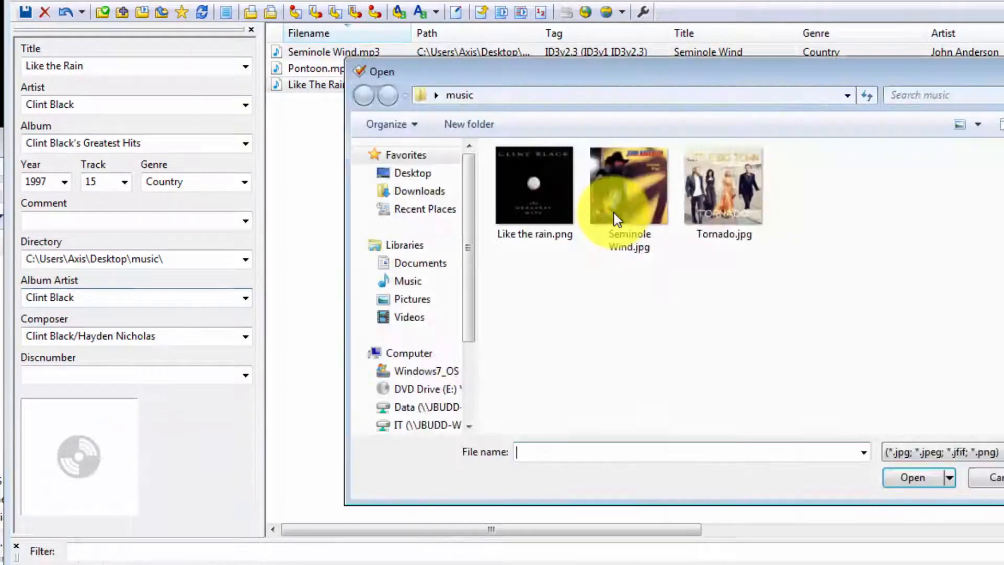
pyautogui.click(534, 193)
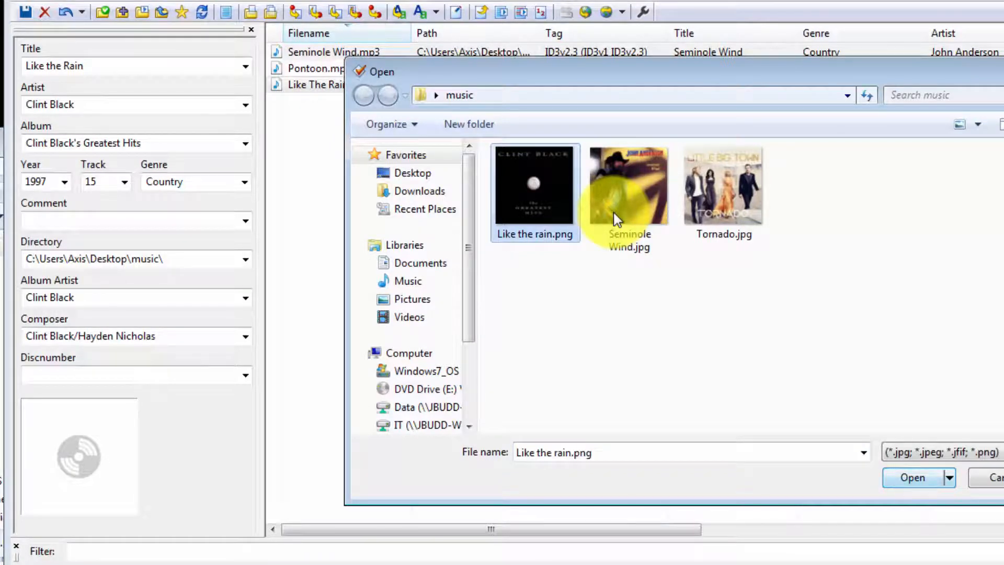
pyautogui.press('Return')
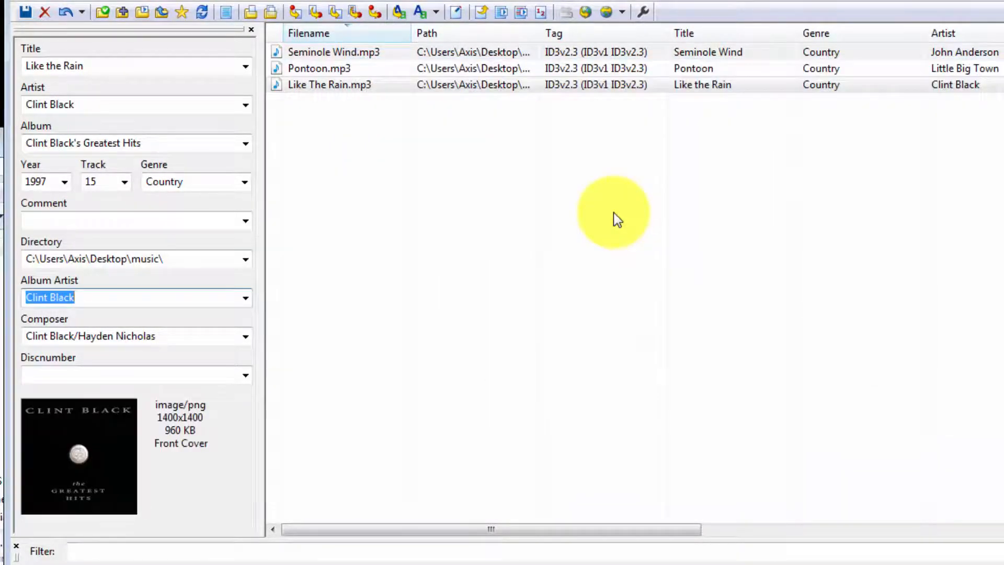
pyautogui.hotkey('ctrl', 's')
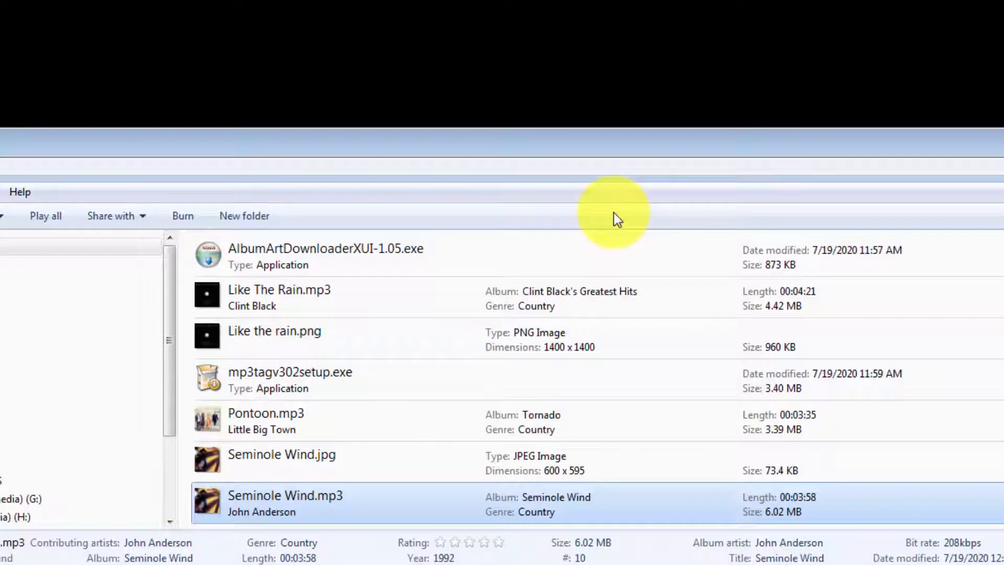
# Step: In Windows Explorer, delete AlbumArtDownloaderXUI-1.05.exe, mp3tagv302setup.exe, Like the rain.png, Seminole Wind.jpg and Tornado.jpg from the music folder
pyautogui.moveTo(613, 128); pyautogui.dragTo(614, 13)
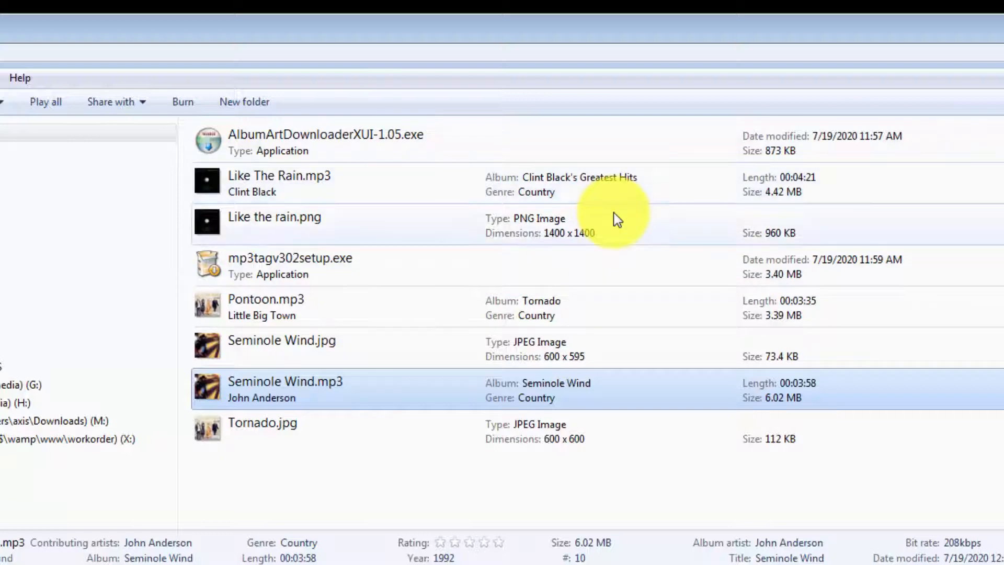
pyautogui.click(615, 214)
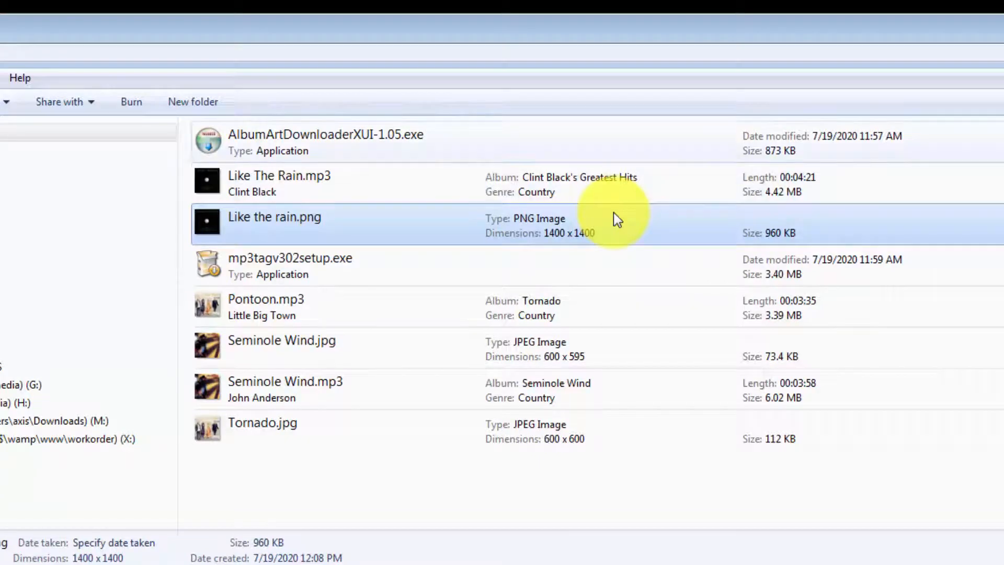
pyautogui.click(326, 141)
pyautogui.keyDown('ctrl'); pyautogui.click(615, 213); pyautogui.keyUp('ctrl')
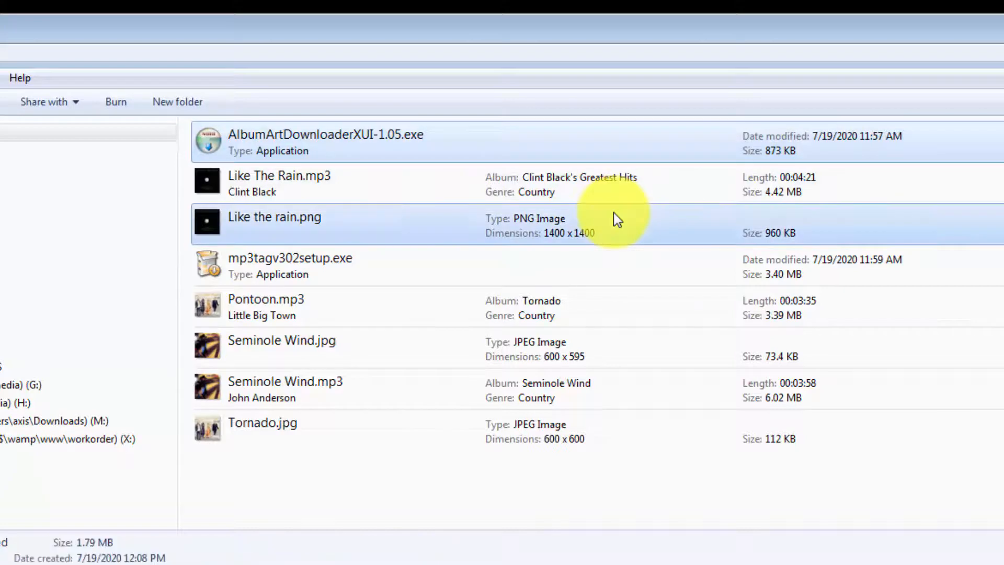
pyautogui.keyDown('ctrl'); pyautogui.click(615, 264); pyautogui.keyUp('ctrl')
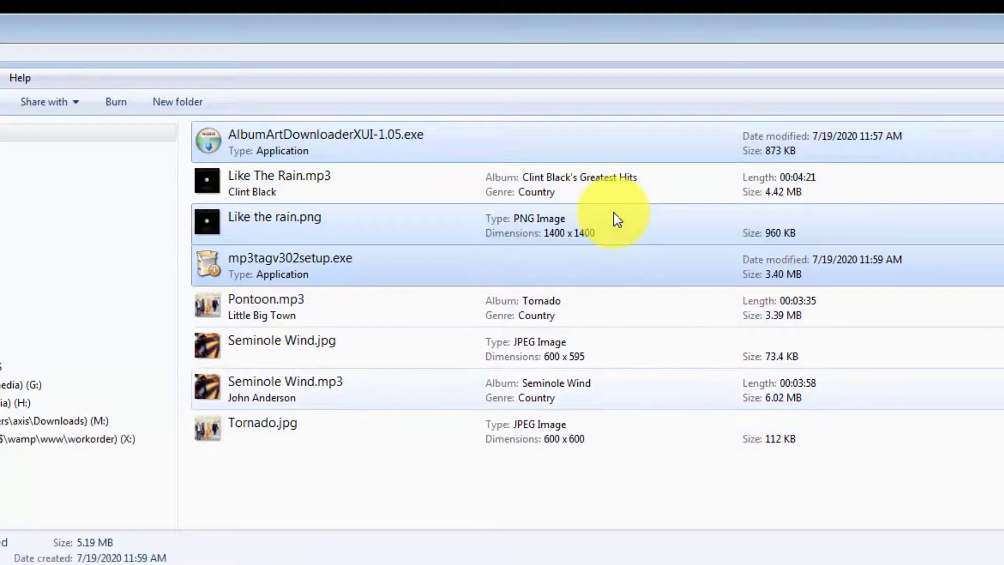
pyautogui.keyDown('ctrl'); pyautogui.click(615, 429); pyautogui.keyUp('ctrl')
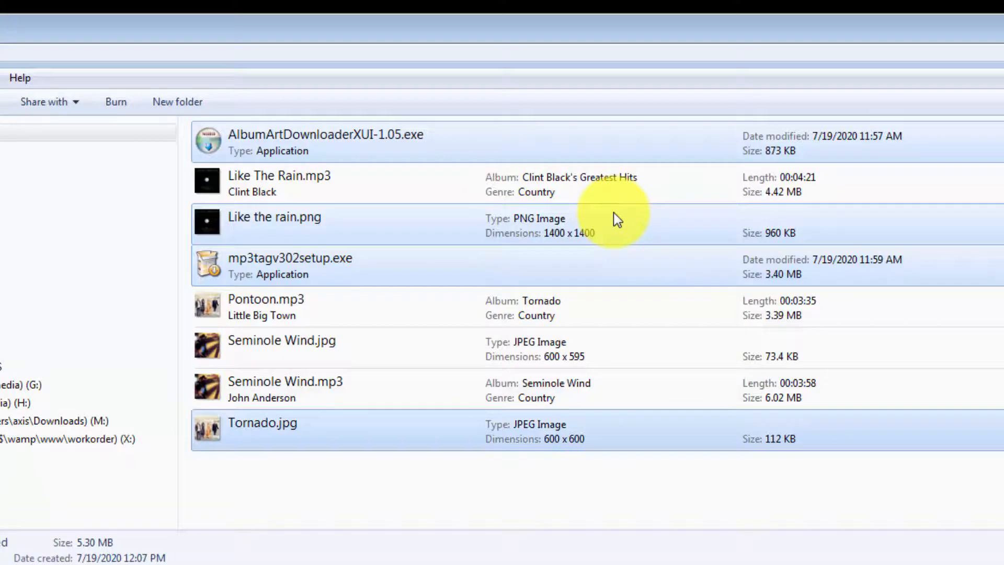
pyautogui.keyDown('ctrl'); pyautogui.click(615, 348); pyautogui.keyUp('ctrl')
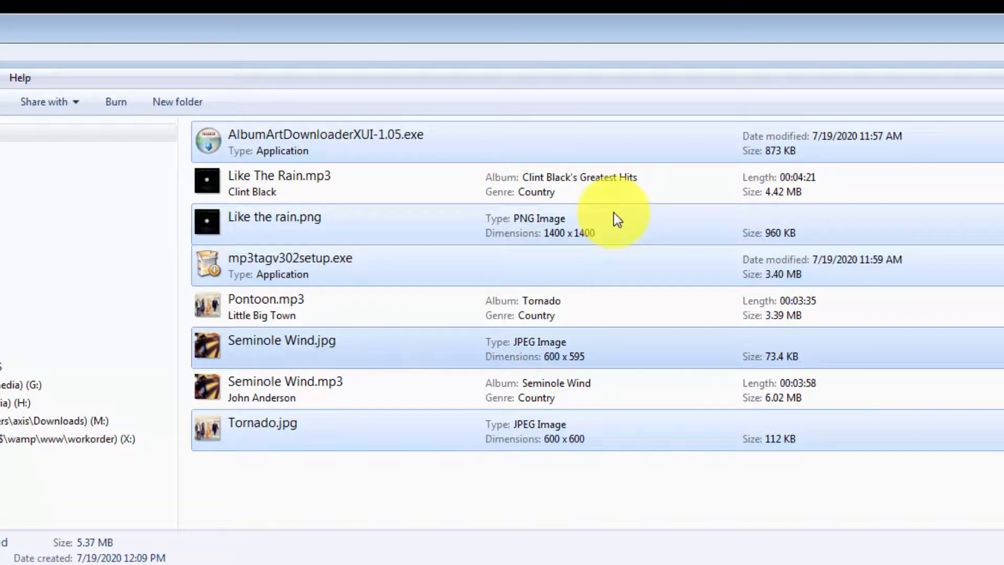
pyautogui.press('Delete')
pyautogui.press('Return')
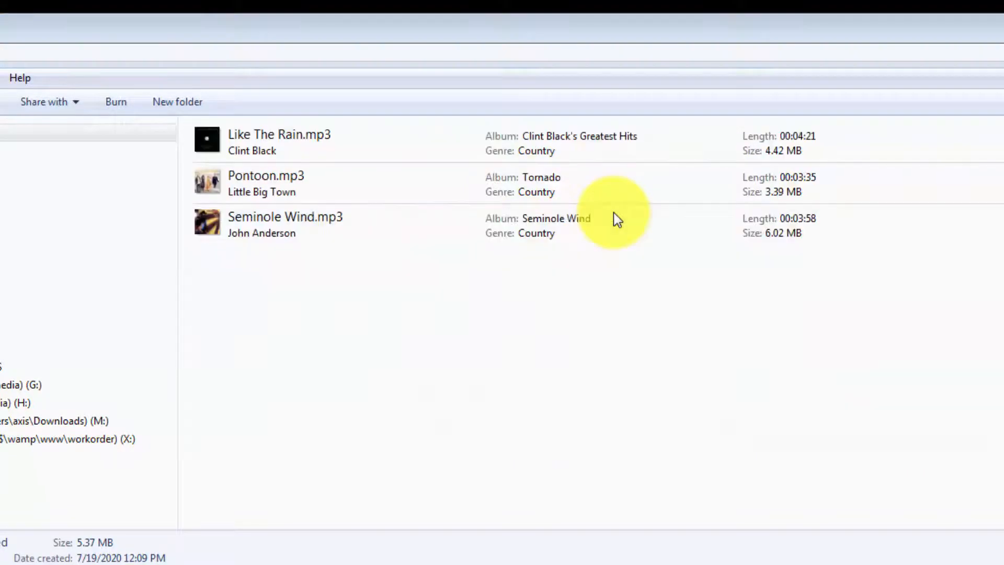